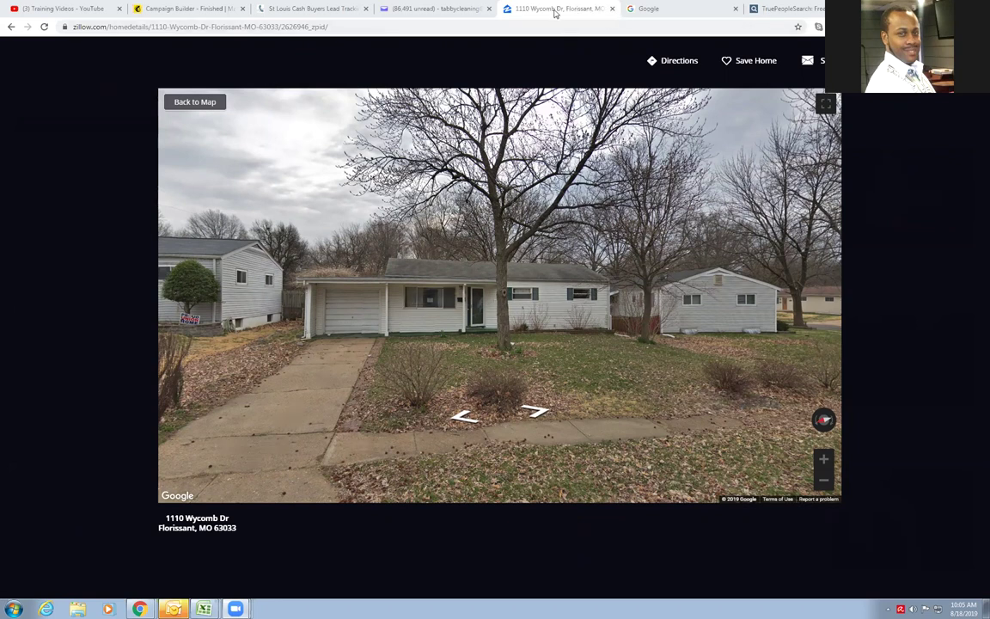
Close Street View and select the property's full street address beside the price-cut line
left_click(615, 80)
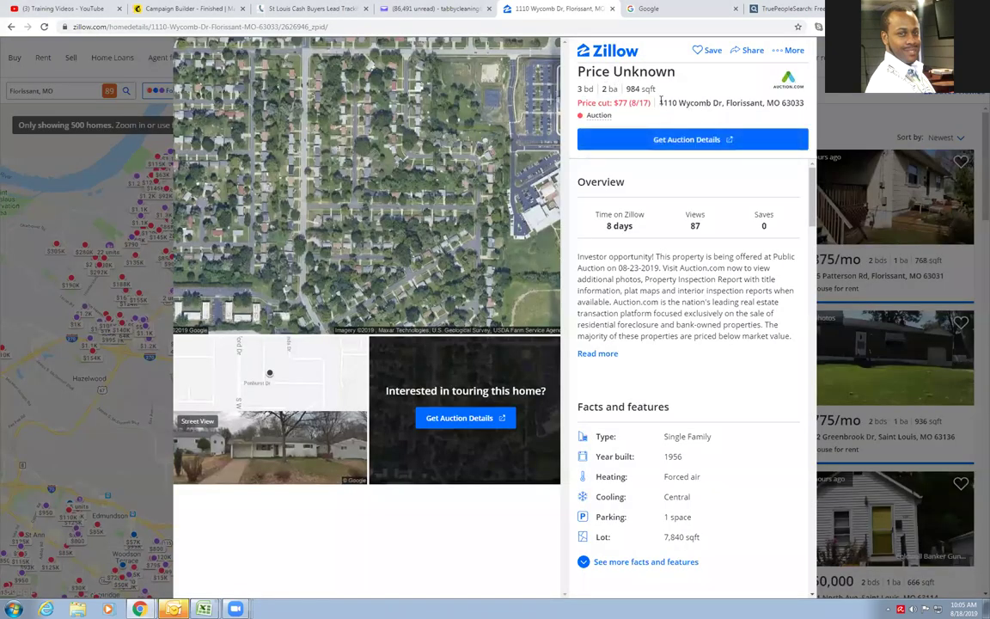
left_click_drag(660, 102, 805, 105)
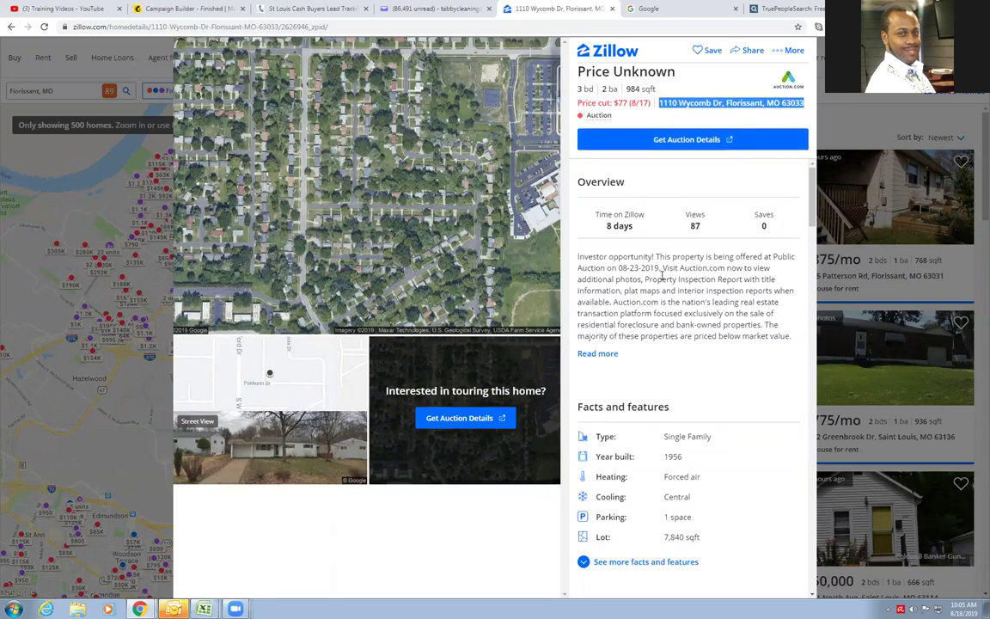
double_click(618, 267)
left_click(678, 337)
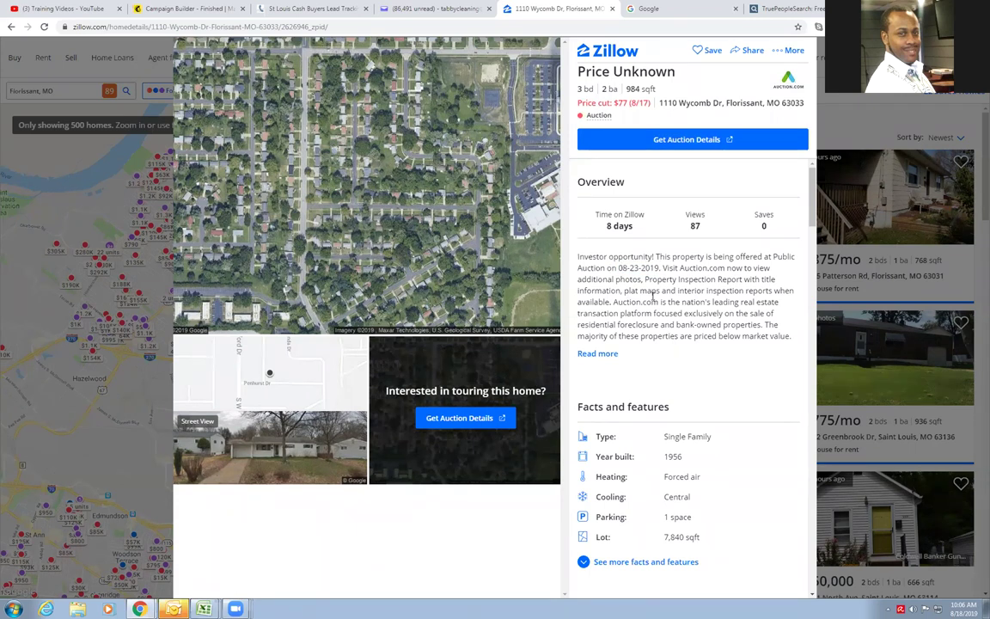
Rerun the Google search 'st louis real estate taxes' and open the Revenue - St. Louis County result
left_click(631, 10)
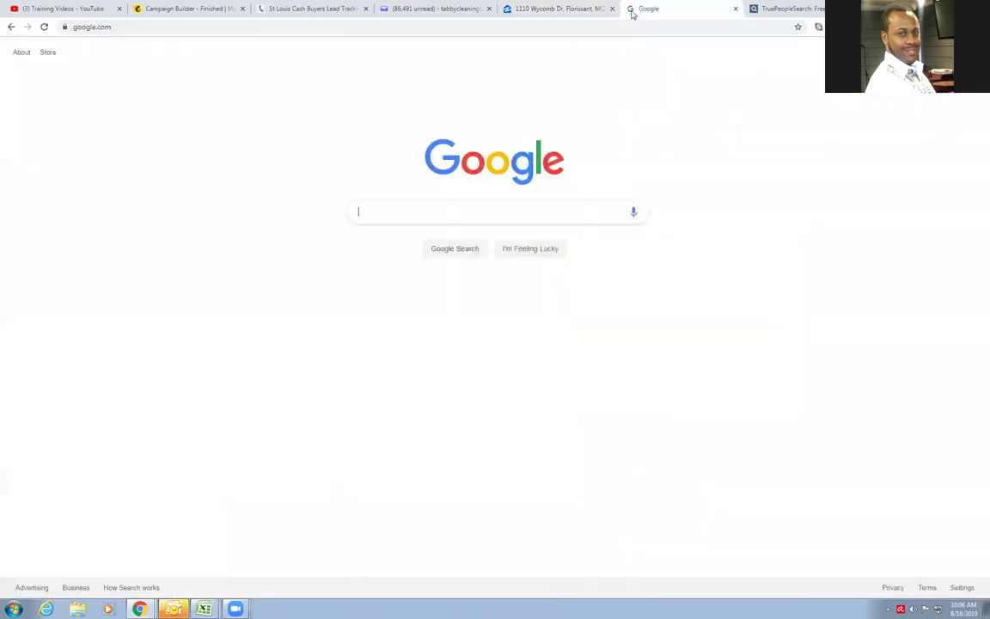
left_click(92, 27)
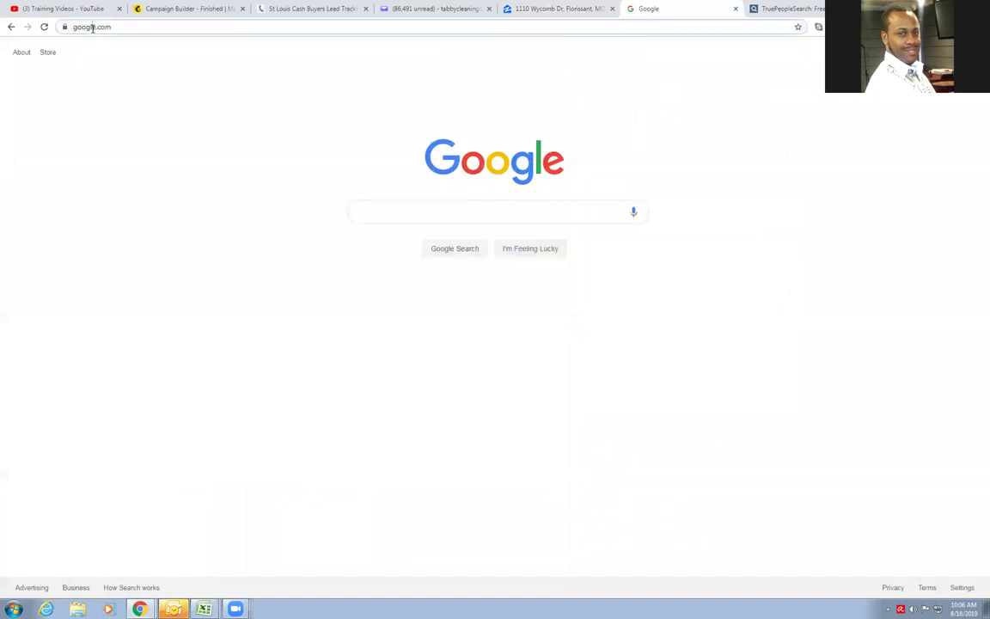
left_click(379, 208)
left_click(393, 228)
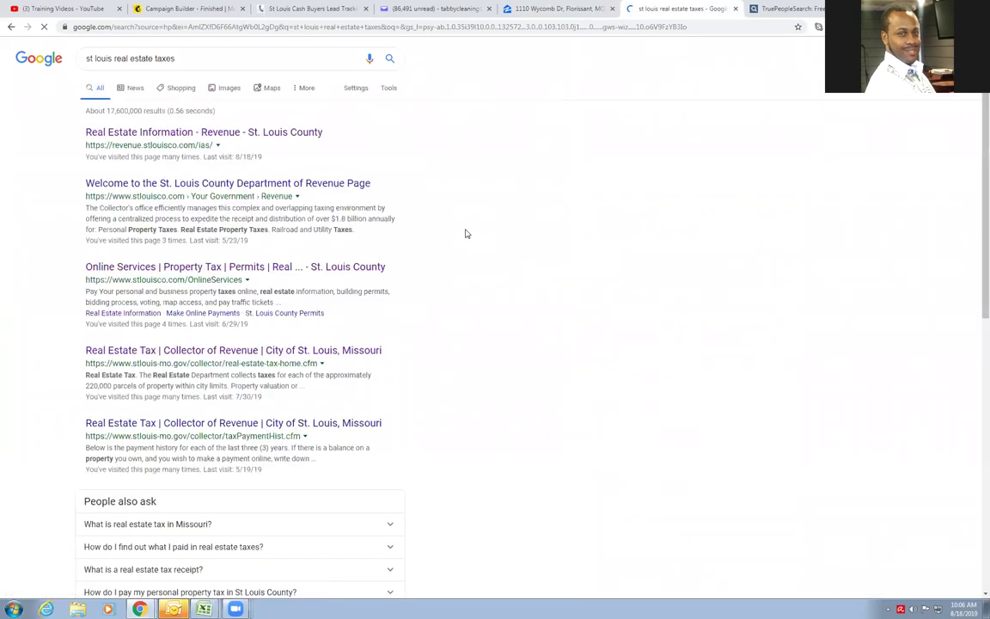
left_click(152, 133)
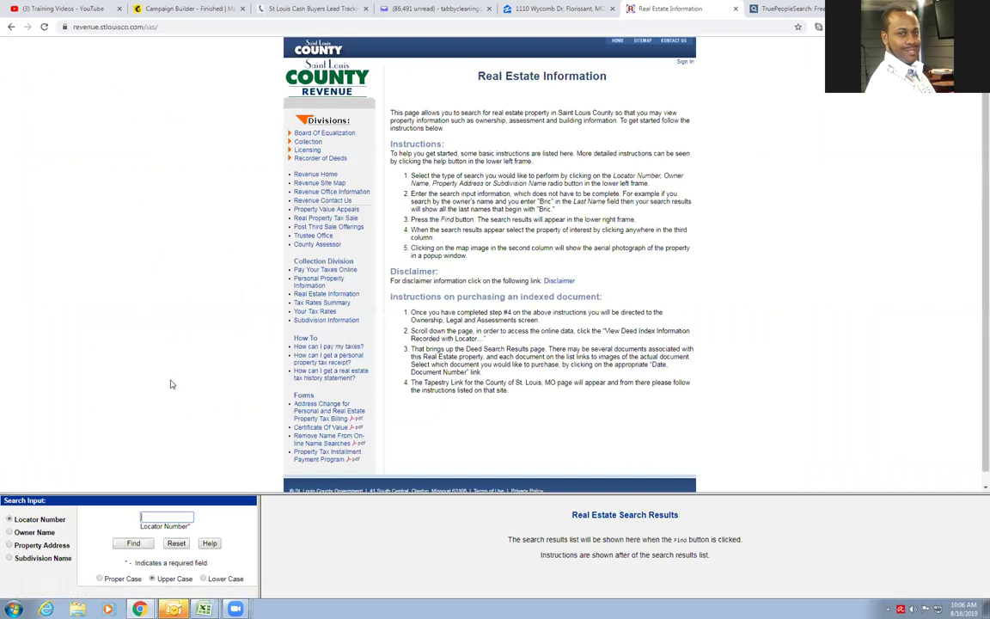
Search St. Louis County Revenue by property address, using house number 1110 and the autocompleted street name
left_click(28, 546)
left_click(97, 518)
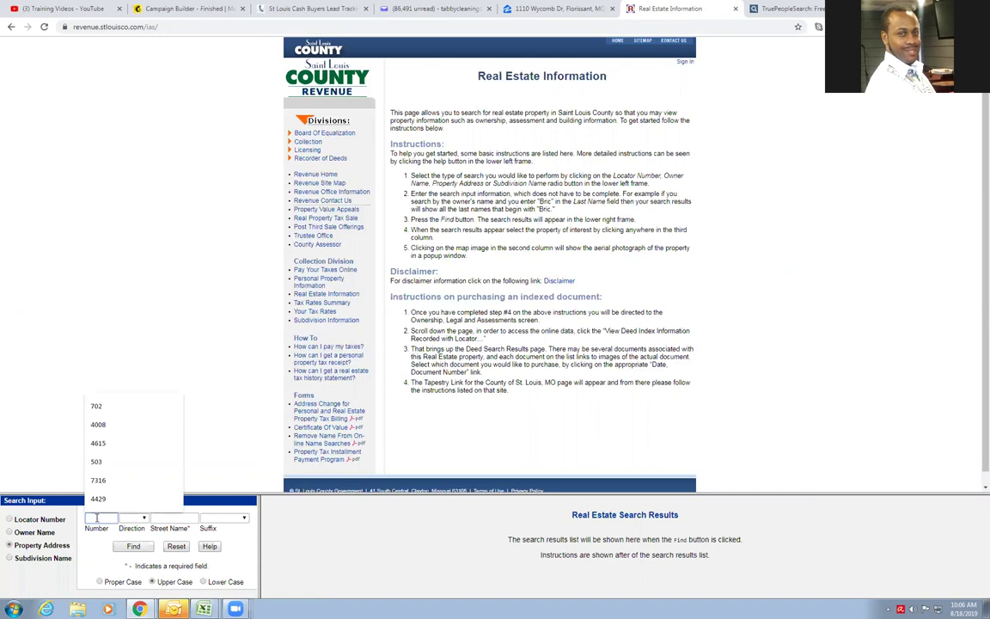
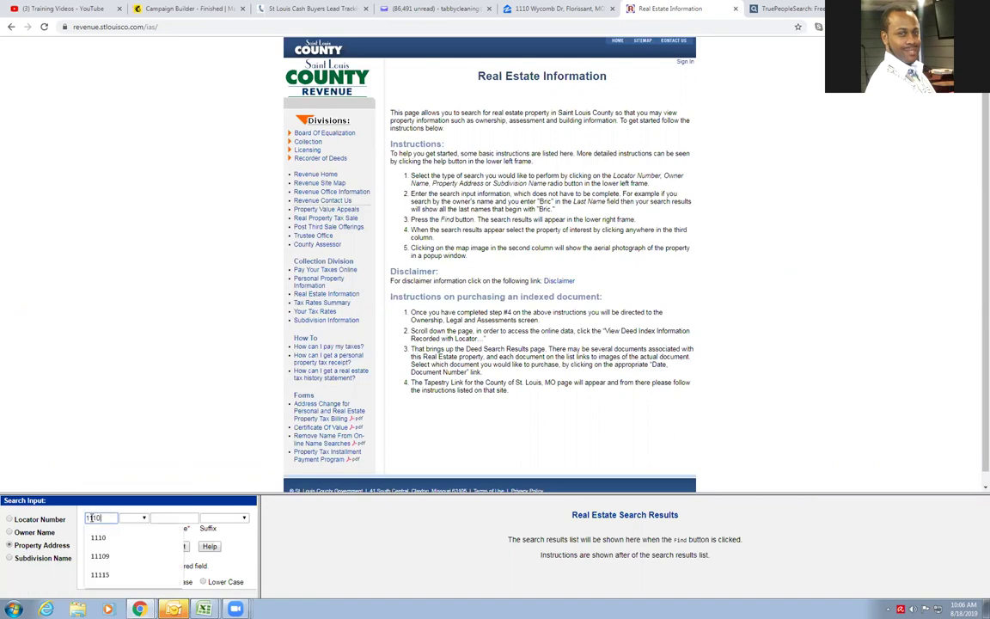
left_click(183, 517)
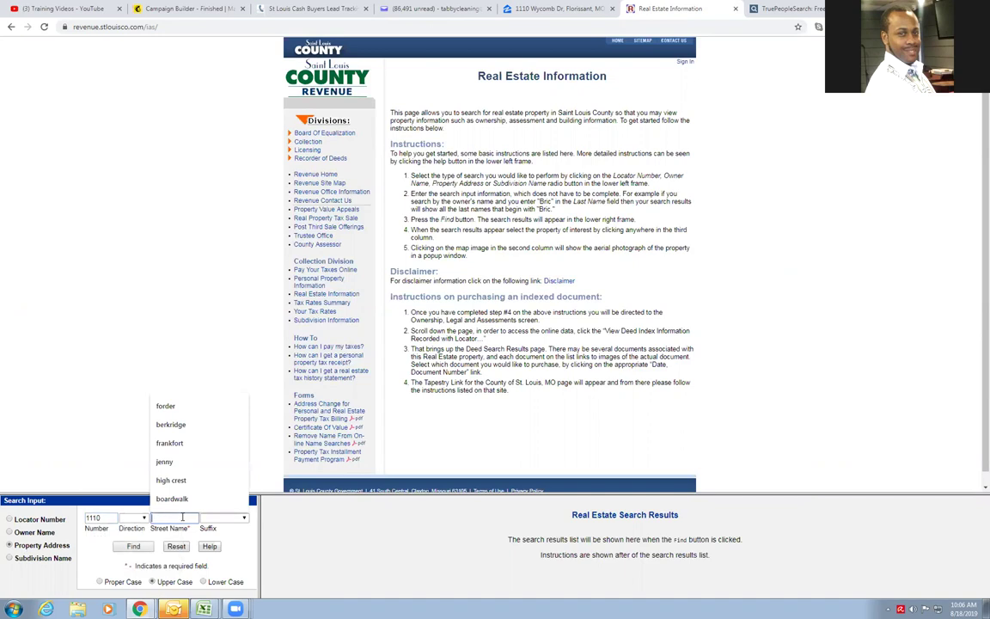
type("wy")
key("Down")
key("Return")
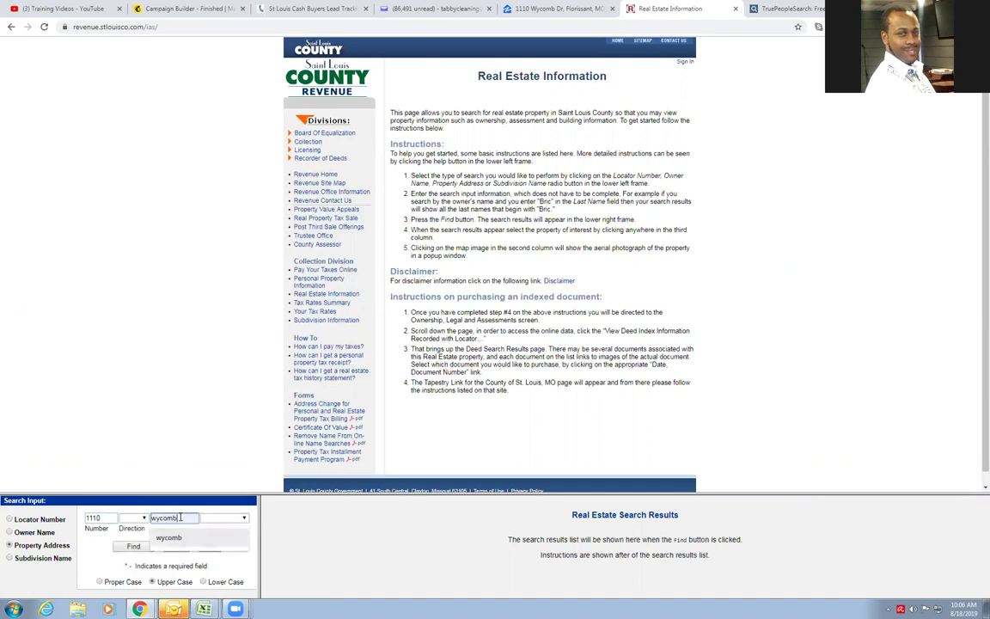
left_click(133, 546)
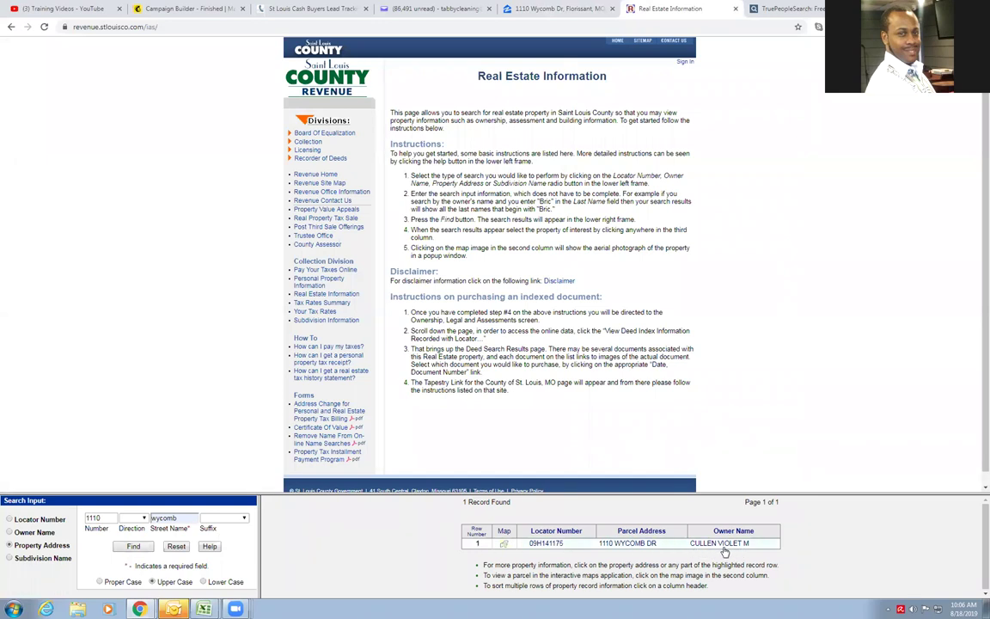
Open the found parcel's ownership record and confirm no tax amounts are due
left_click(724, 547)
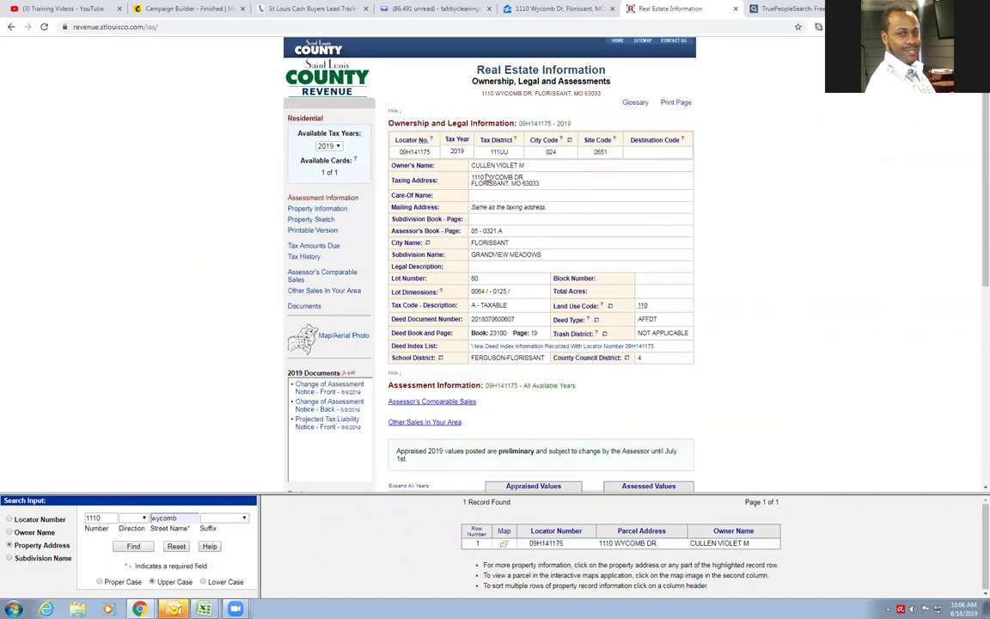
left_click(313, 247)
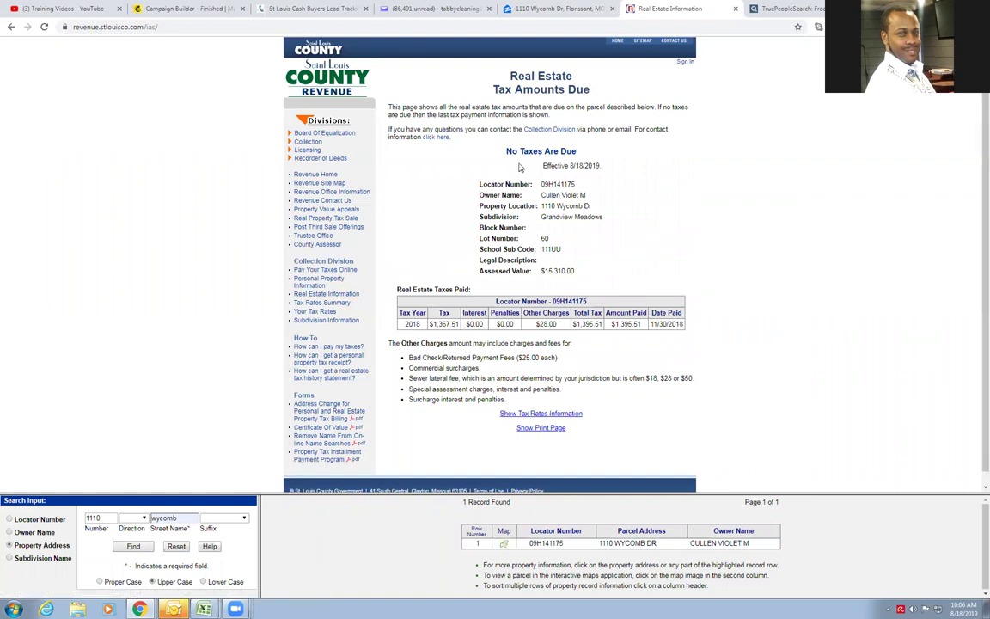
key("alt+Left")
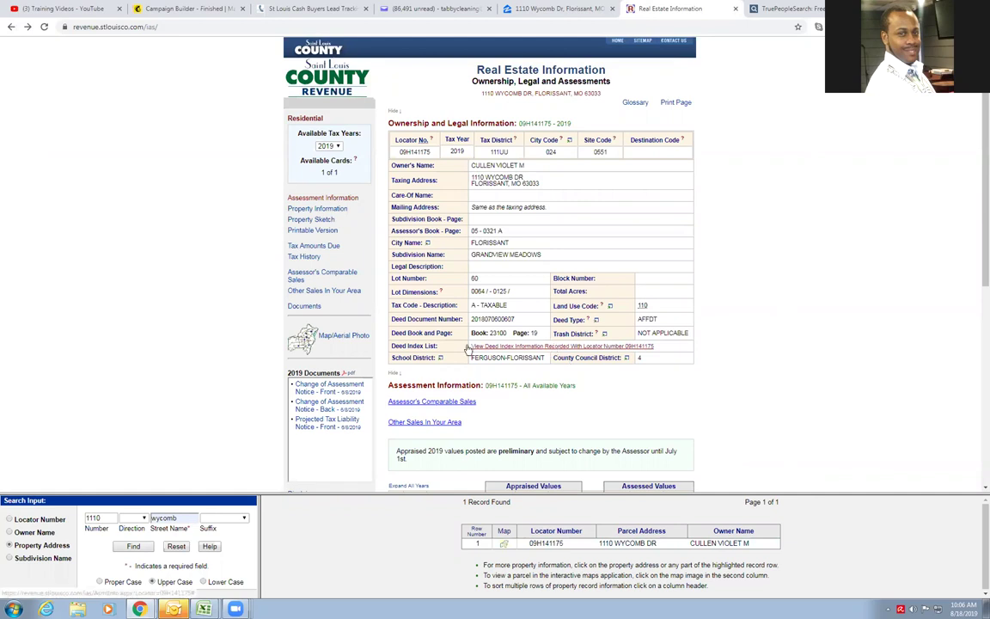
Review the parcel's nine deed recordings in the Deed Search Results popup, then close the popup
left_click(555, 346)
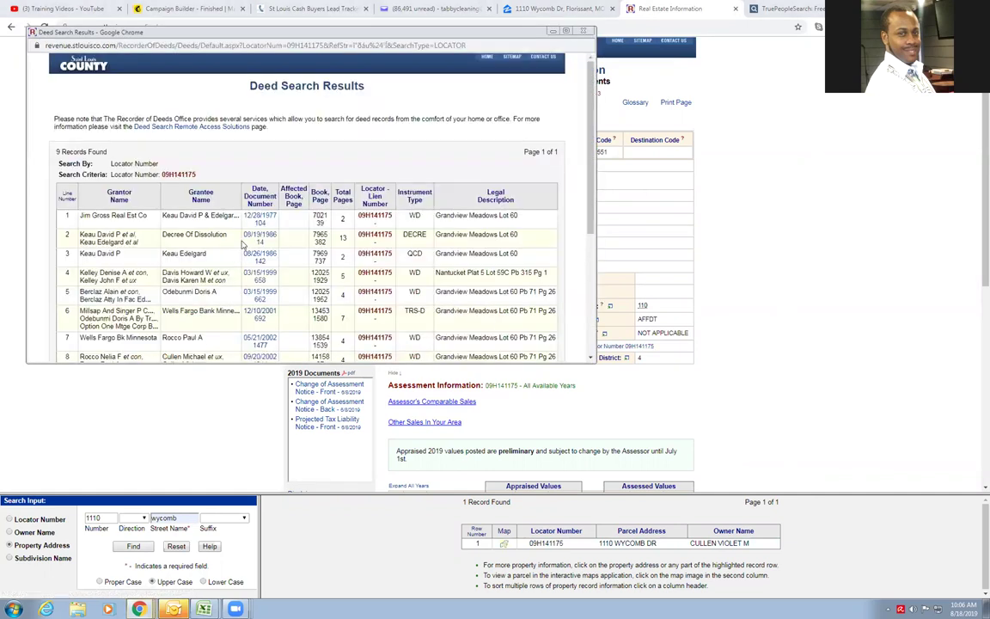
scroll(250, 242, "down", 2)
scroll(249, 223, "up", 1)
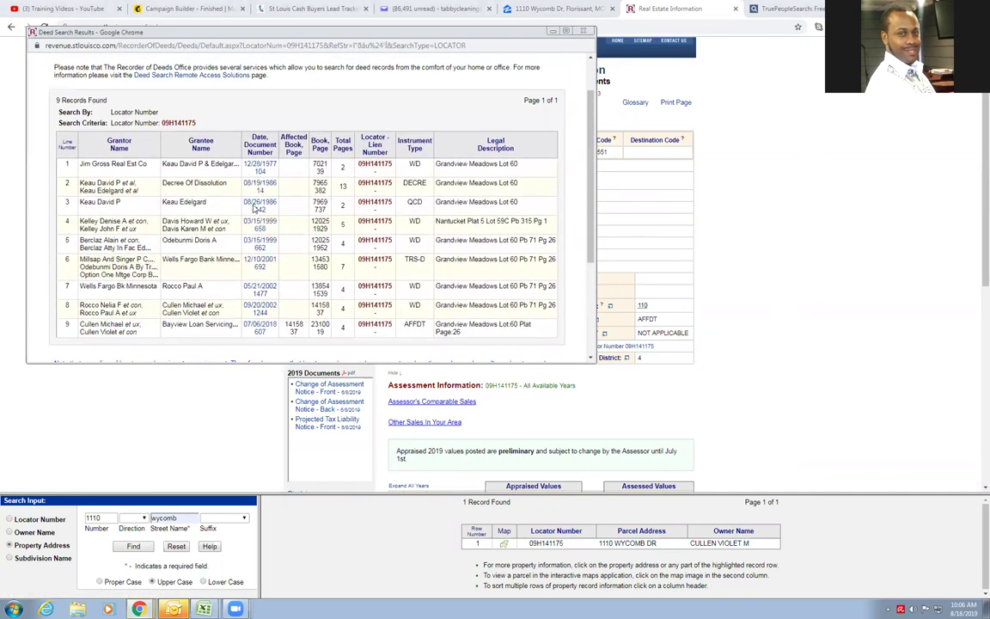
scroll(258, 214, "down", 3)
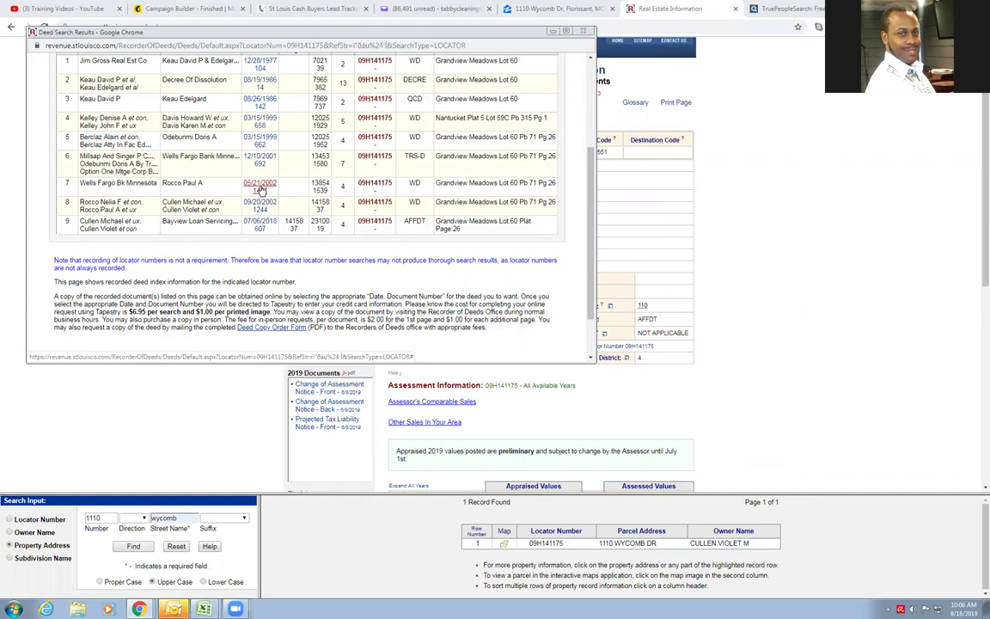
scroll(266, 138, "up", 2)
scroll(265, 137, "up", 1)
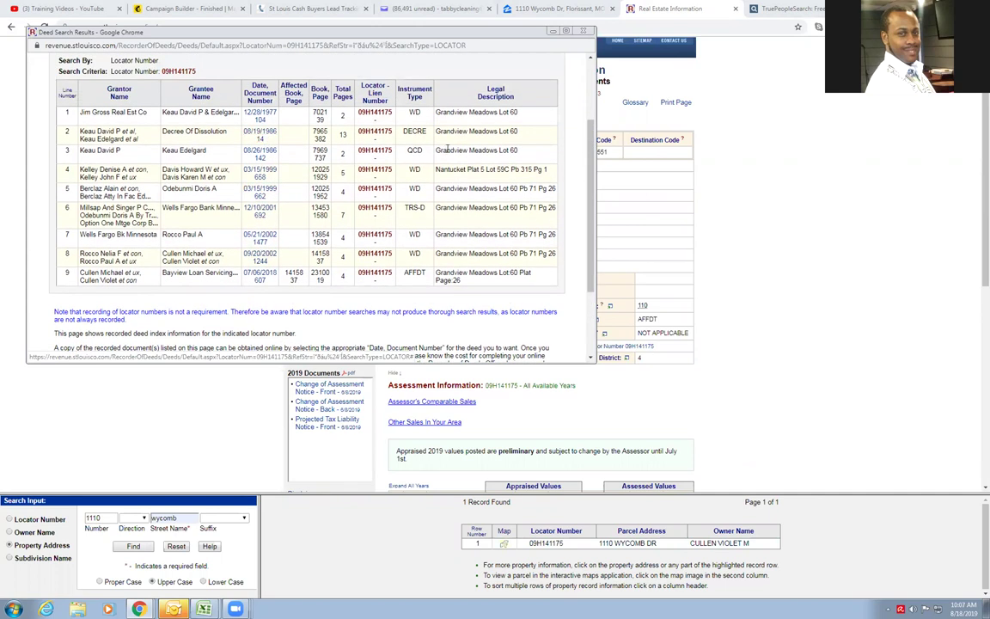
left_click_drag(404, 113, 420, 249)
left_click(419, 258)
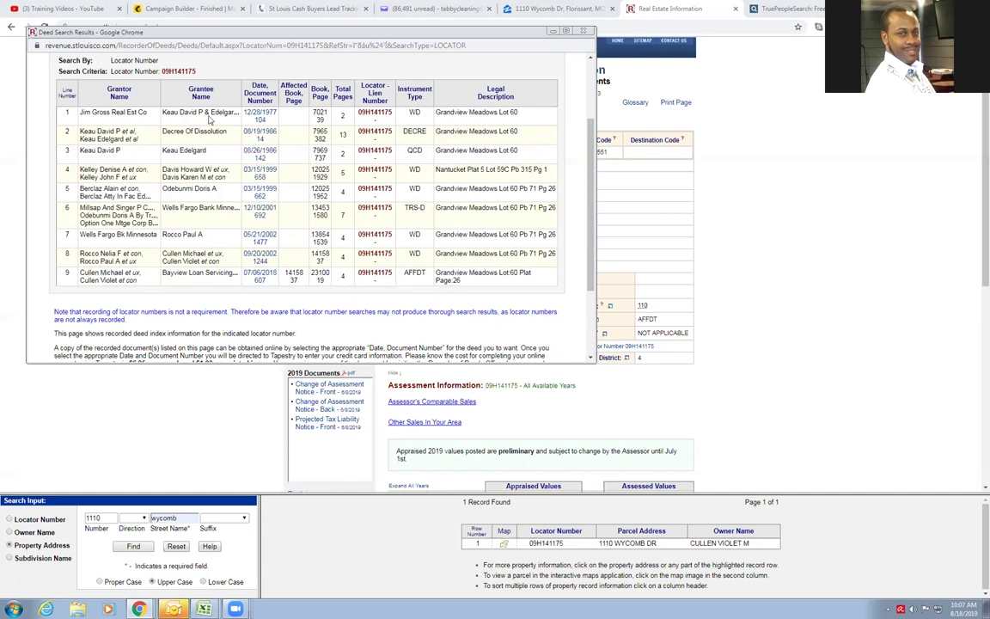
left_click(260, 113)
left_click(583, 31)
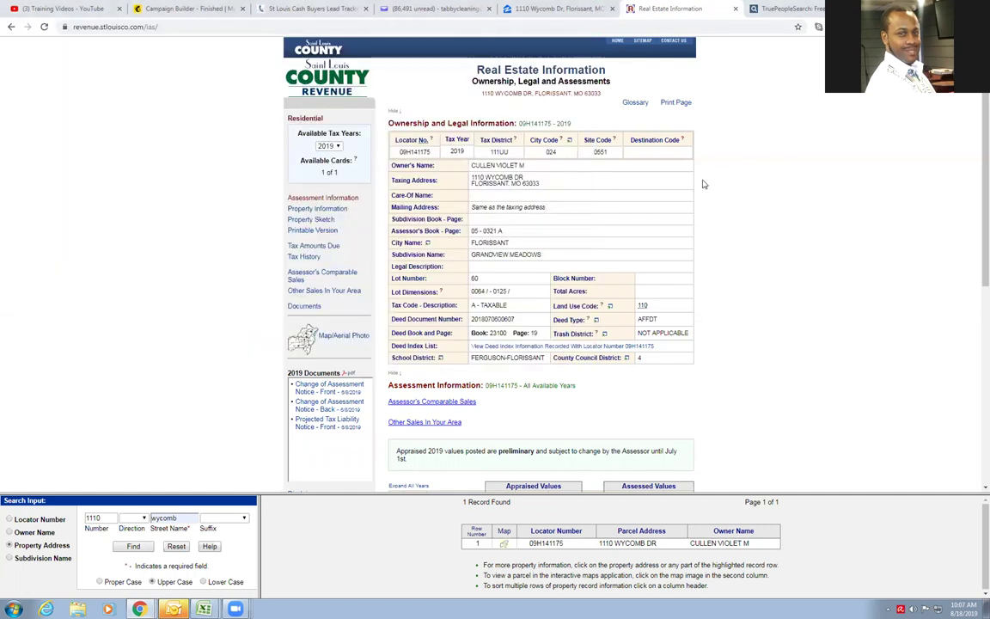
Switch TruePeopleSearch to searching by street address, glancing back at the county record
left_click(787, 8)
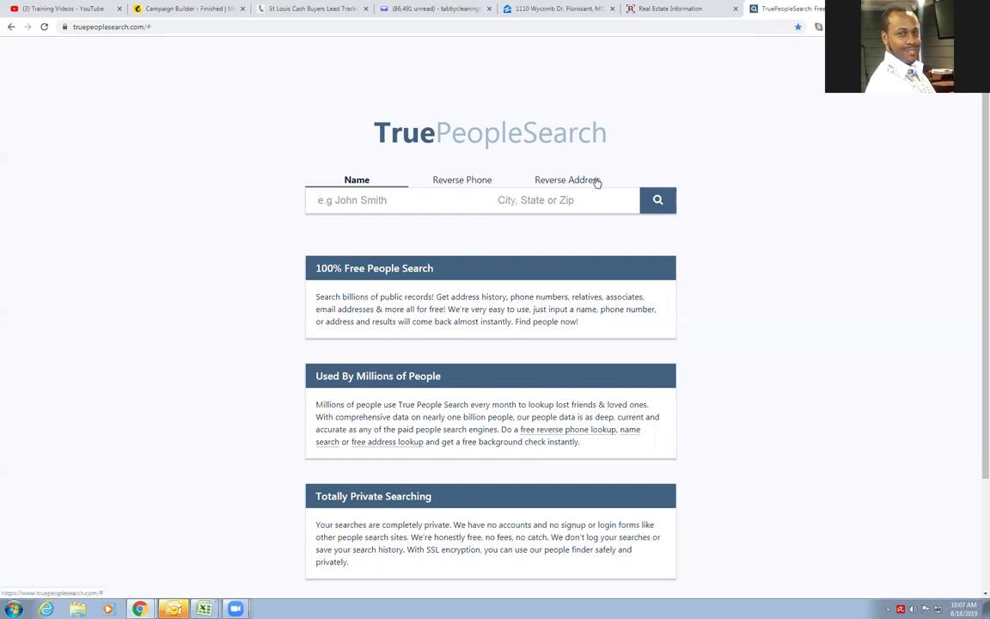
left_click(426, 190)
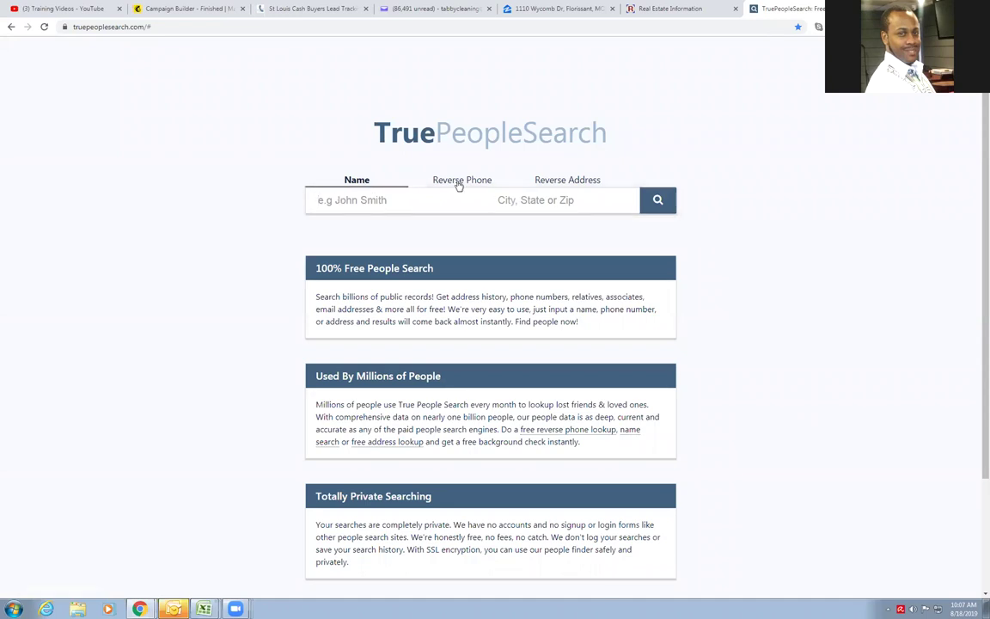
left_click(574, 183)
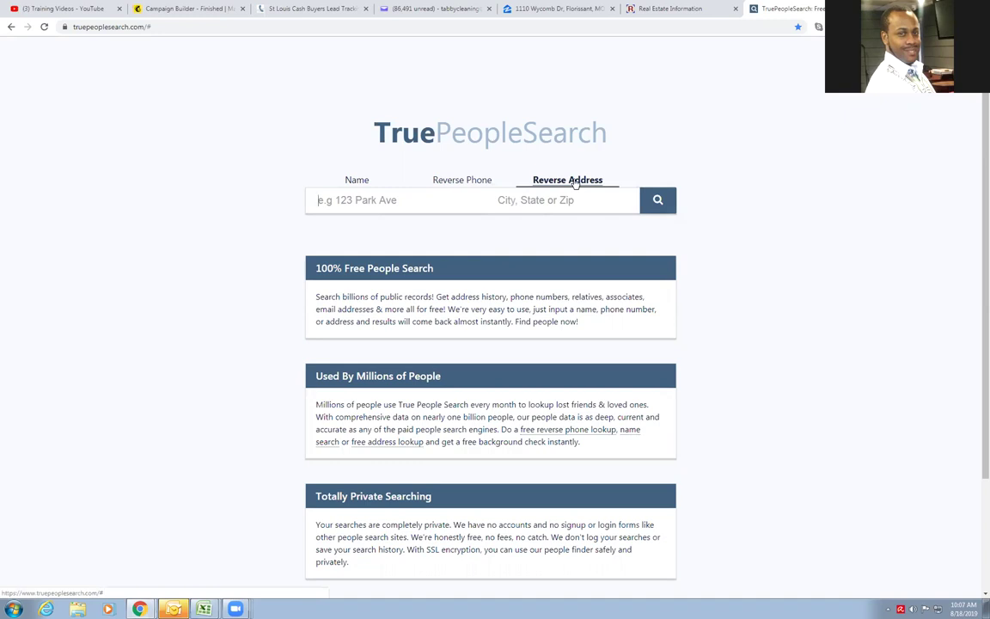
left_click(670, 8)
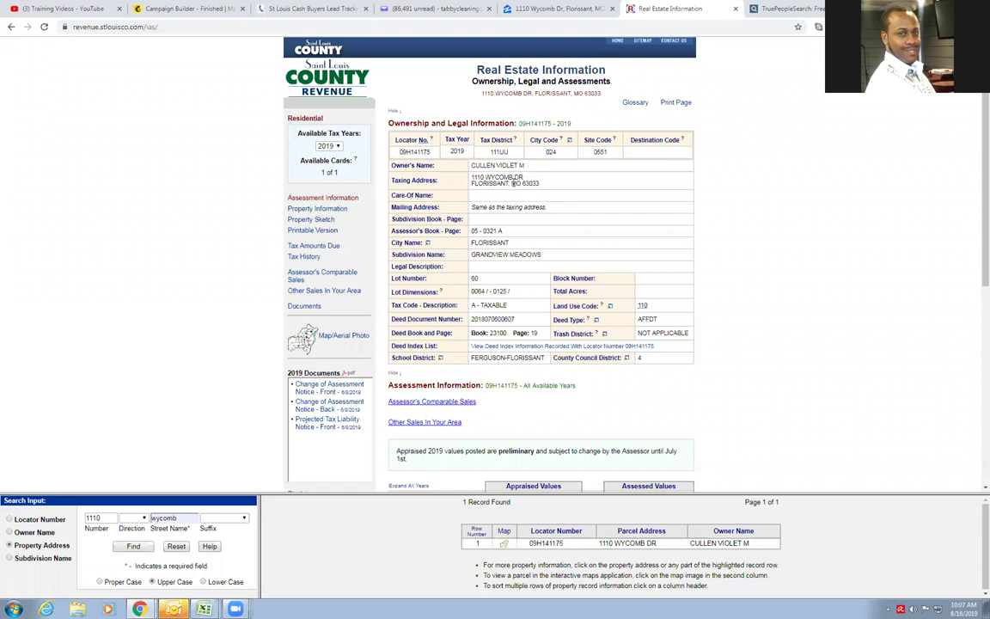
left_click(773, 8)
Run a reverse-address search with the saved street address and the property's ZIP code
left_click(368, 199)
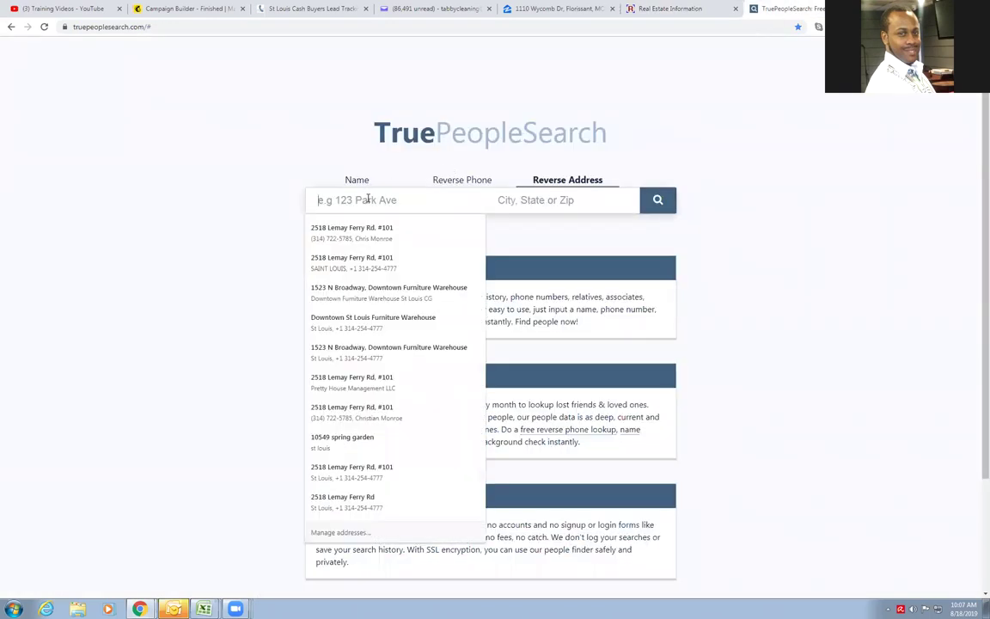
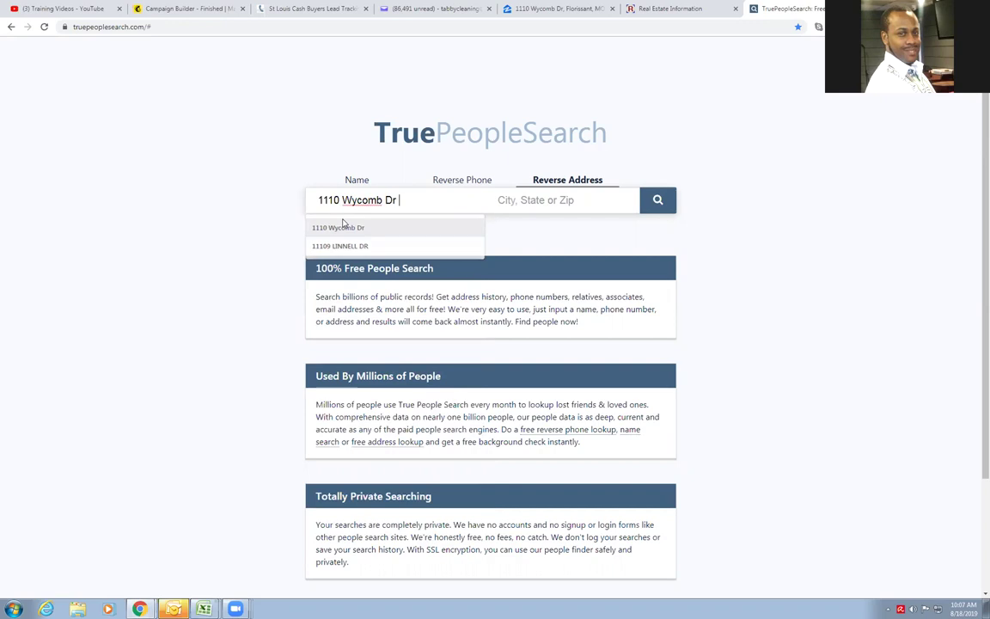
left_click(339, 227)
left_click(567, 198)
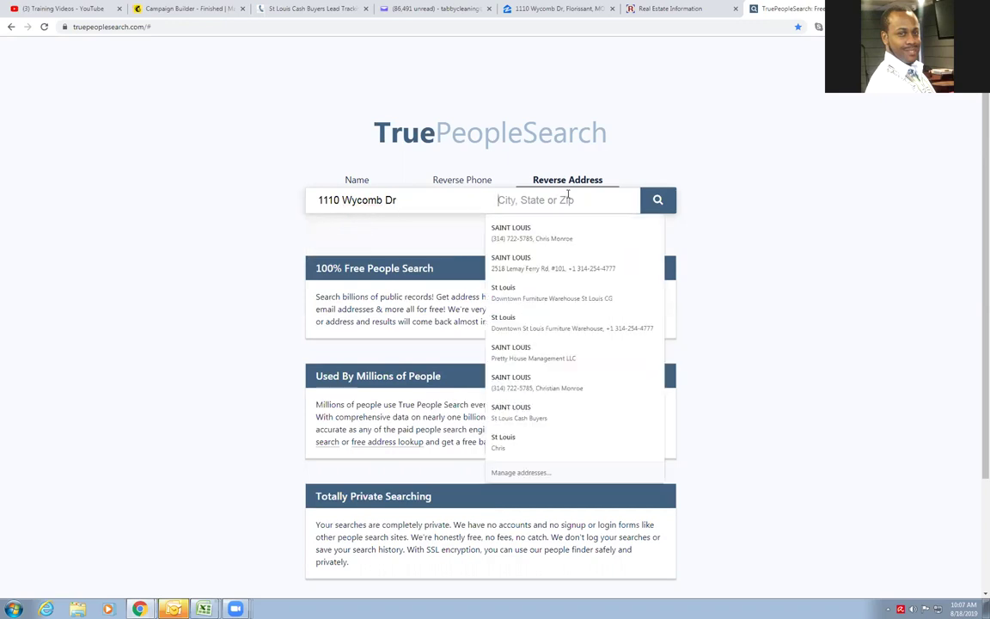
type("6")
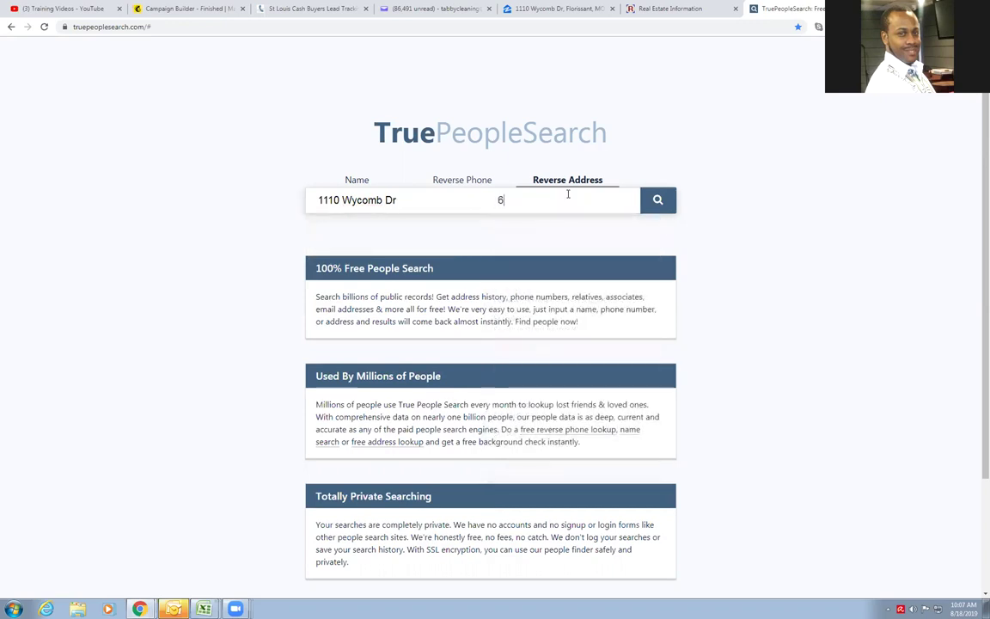
type("3033")
key("ctrl+a")
key("BackSpace")
left_click(565, 201)
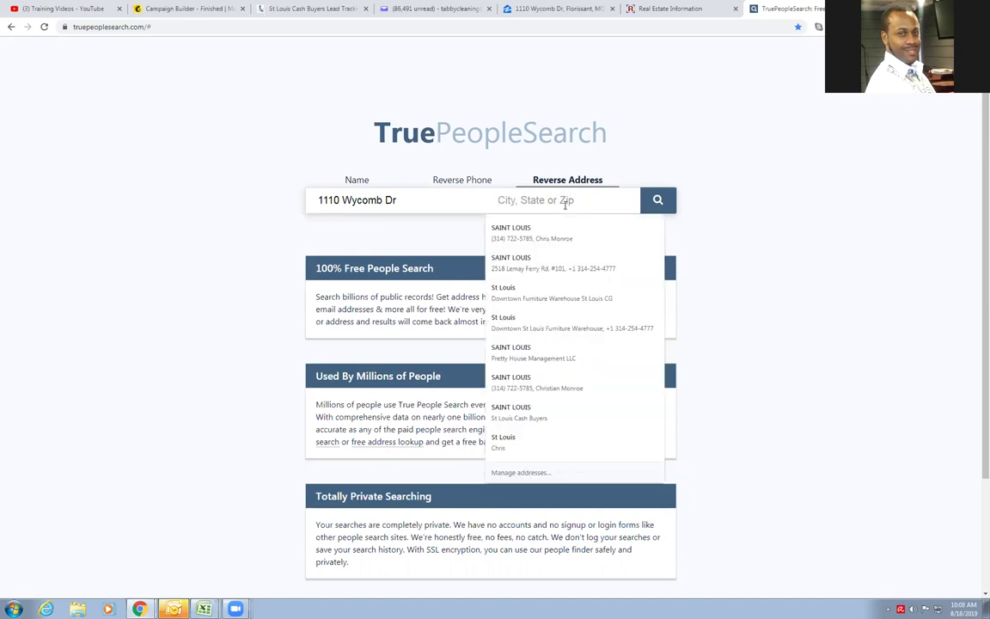
type("63033")
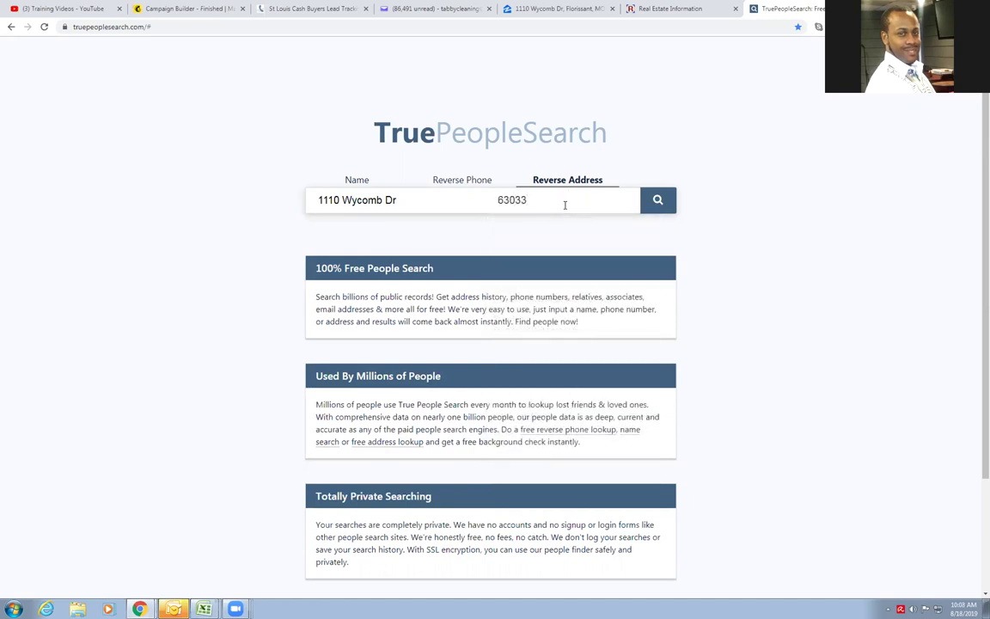
key("Return")
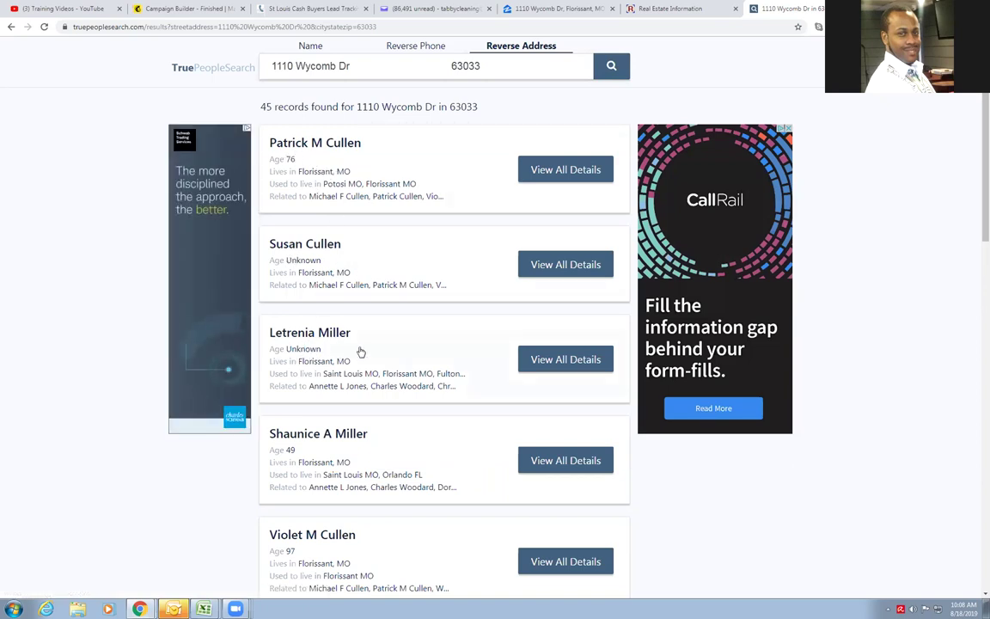
Scroll the address results and compare them with the owner's name on the county record
scroll(360, 349, "down", 3)
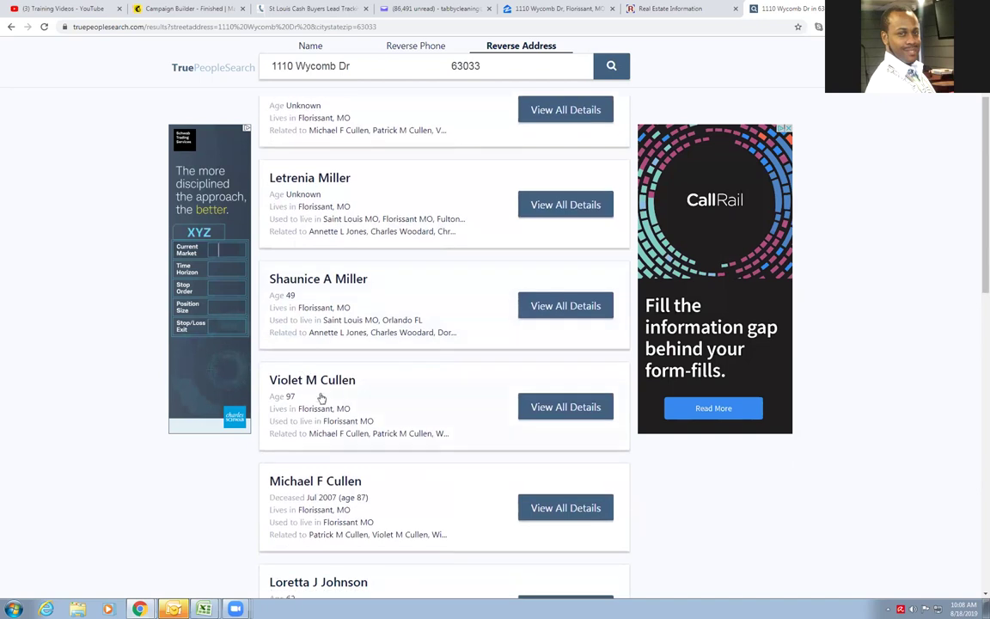
left_click(699, 11)
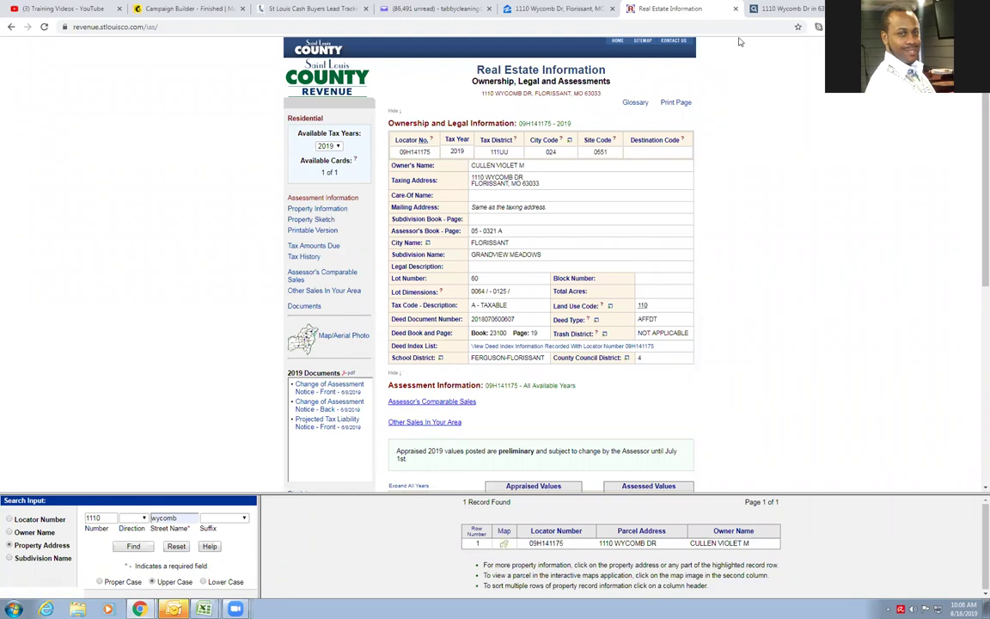
left_click(756, 10)
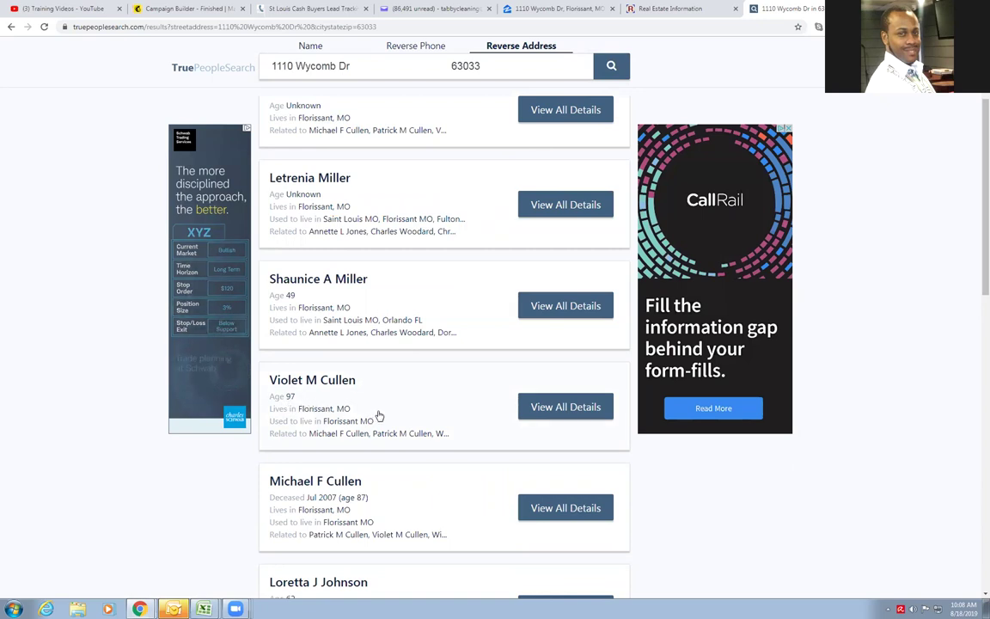
Open the owner's View All Details profile and scroll through emails, previous addresses and relatives
left_click(535, 409)
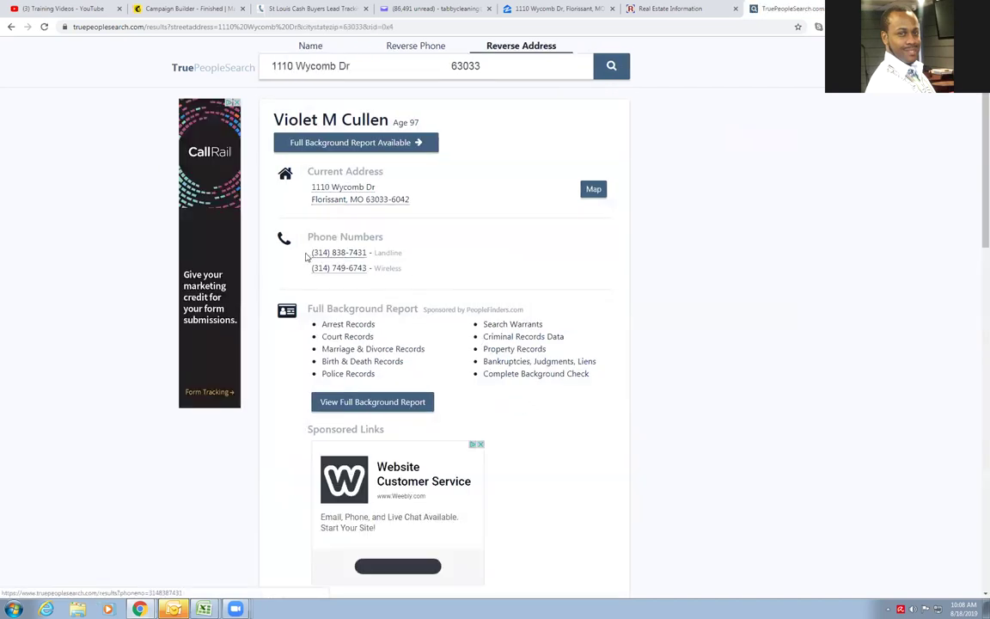
scroll(569, 267, "down", 3)
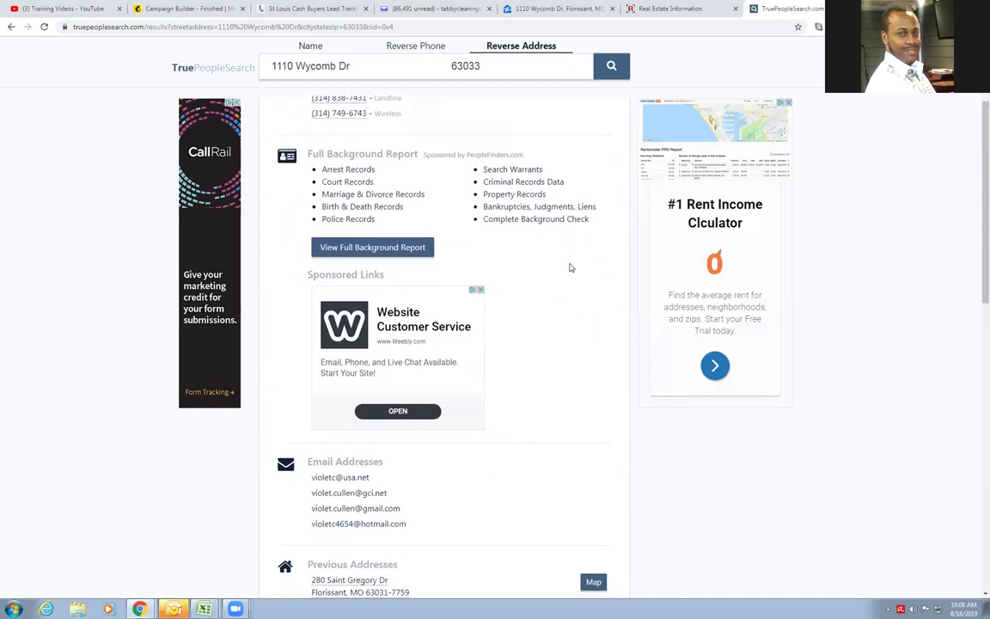
scroll(554, 327, "down", 1)
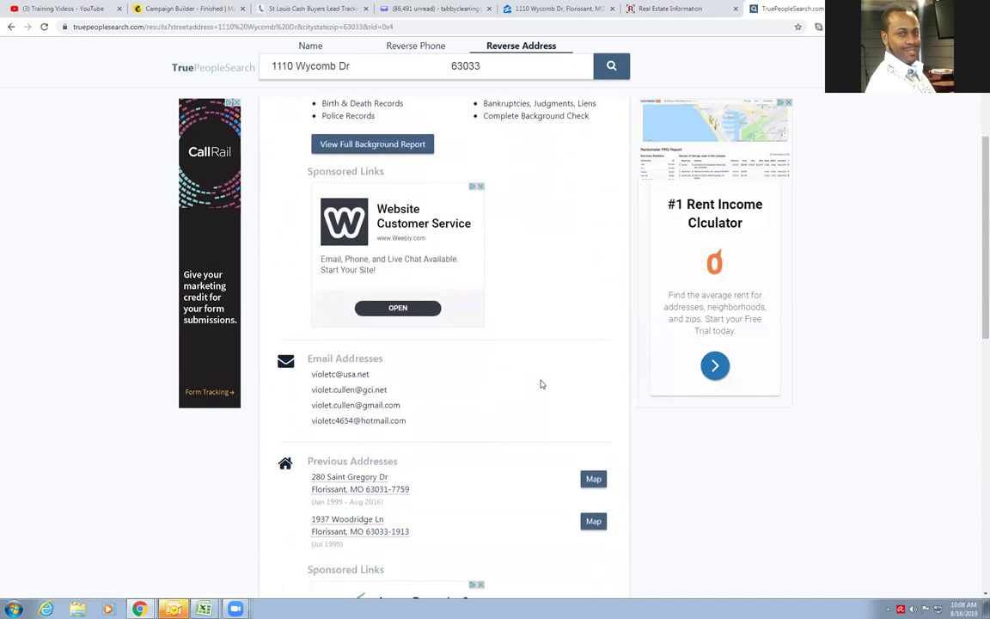
scroll(541, 384, "down", 1)
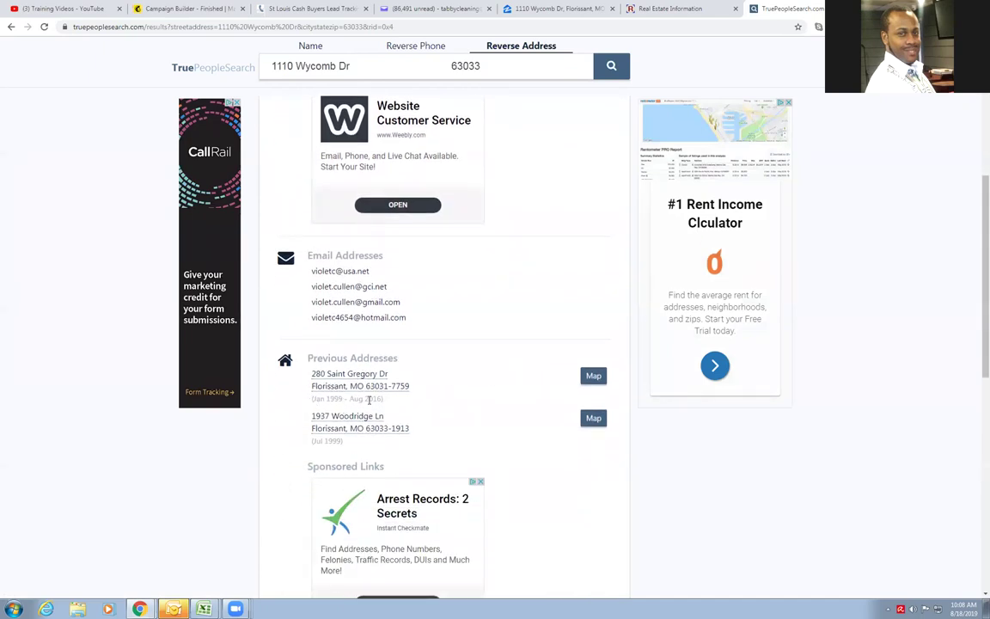
scroll(520, 391, "down", 3)
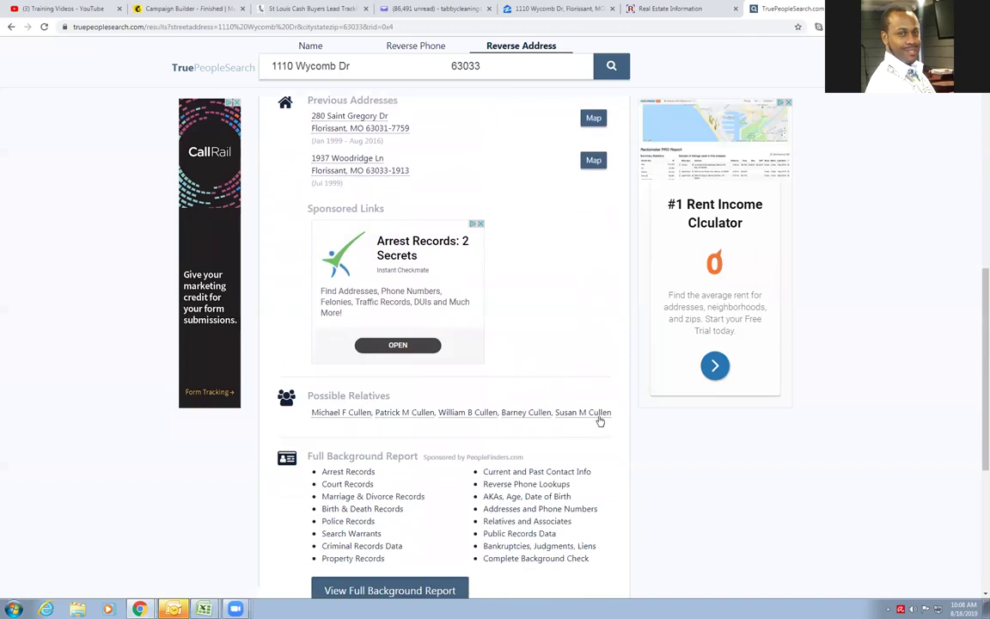
scroll(600, 421, "down", 2)
scroll(598, 408, "up", 4)
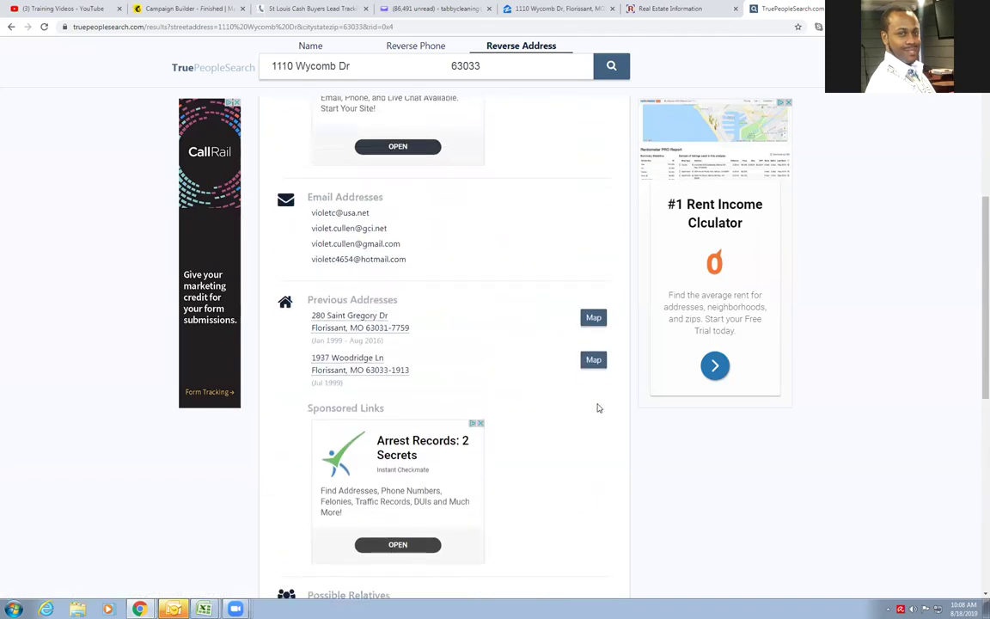
scroll(597, 408, "up", 5)
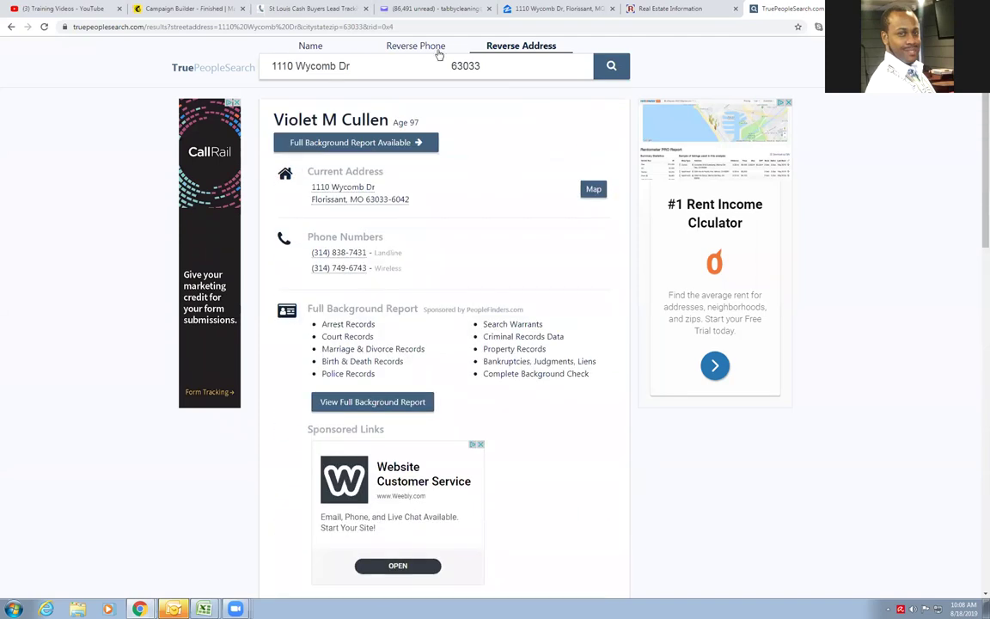
left_click(524, 48)
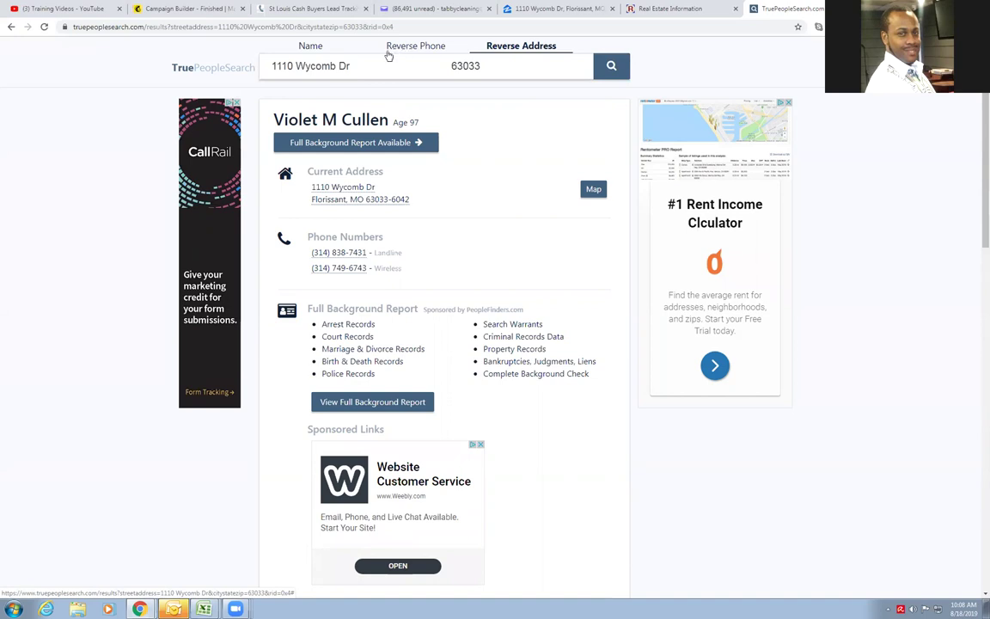
Search by the owner's full name from autofill, limited to the same ZIP code
left_click(308, 48)
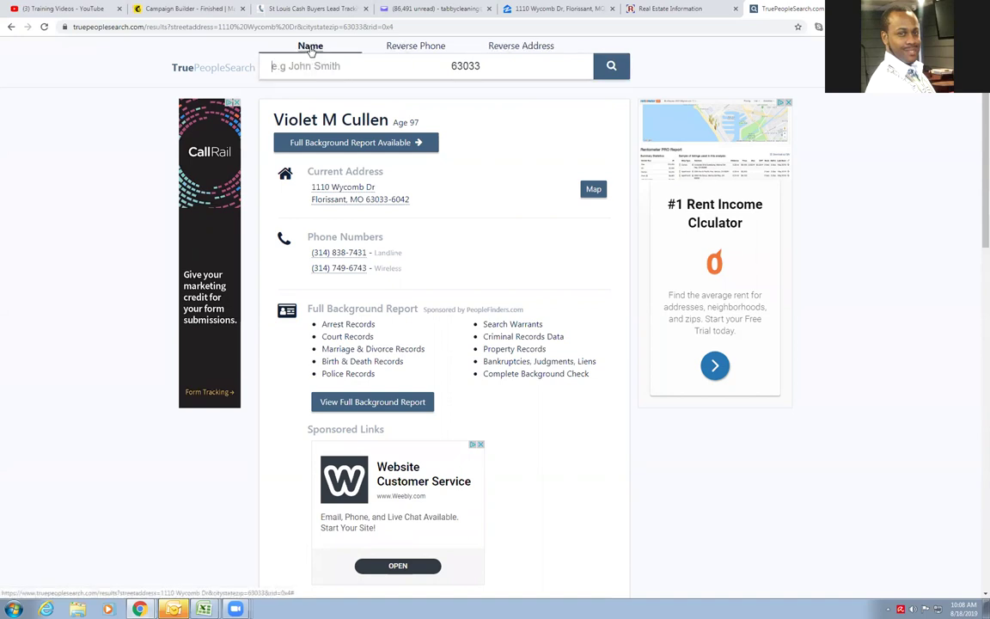
left_click(302, 69)
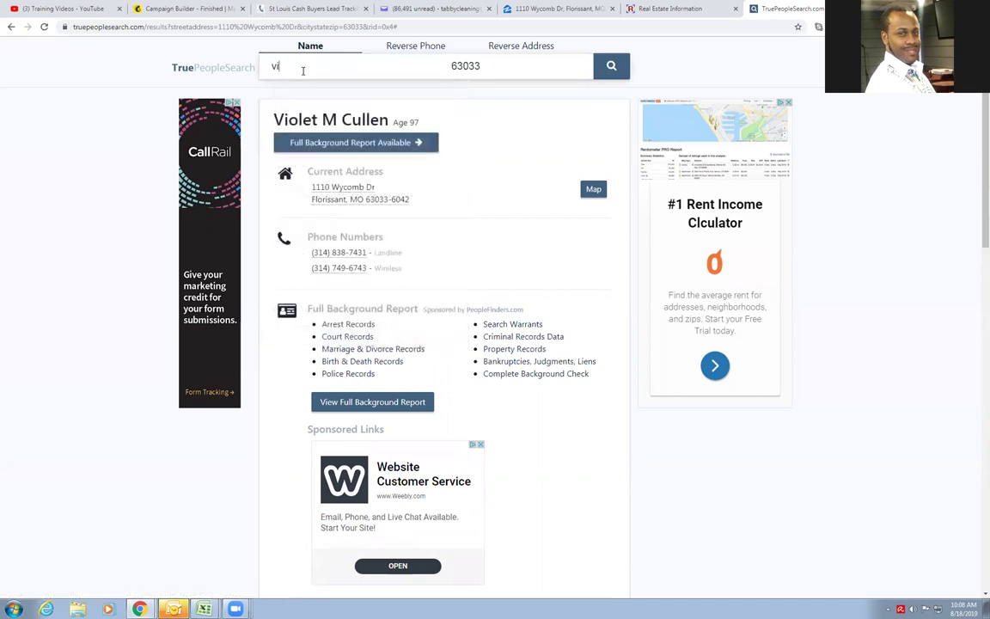
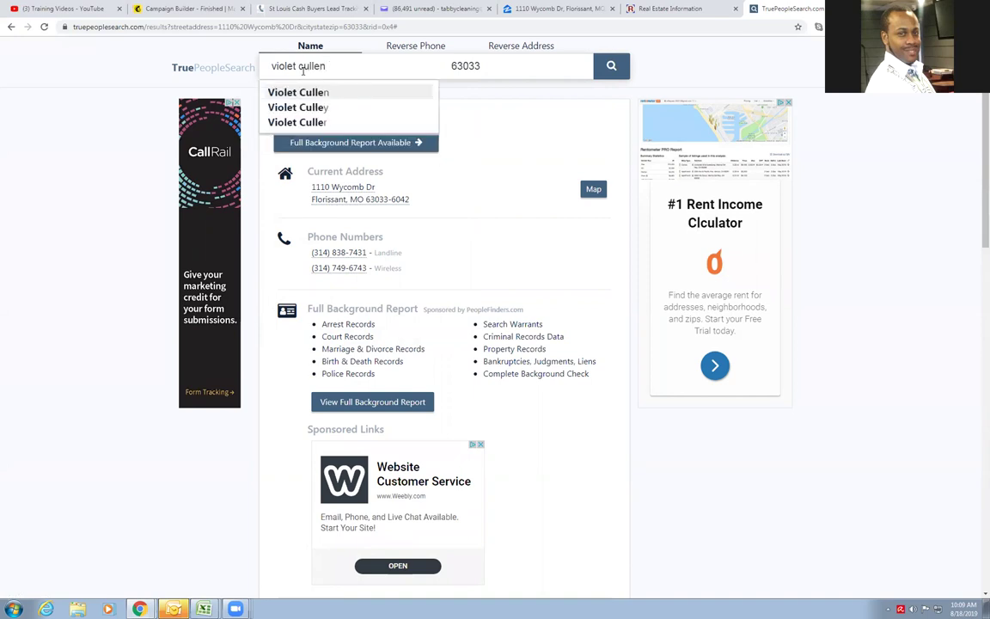
left_click(277, 91)
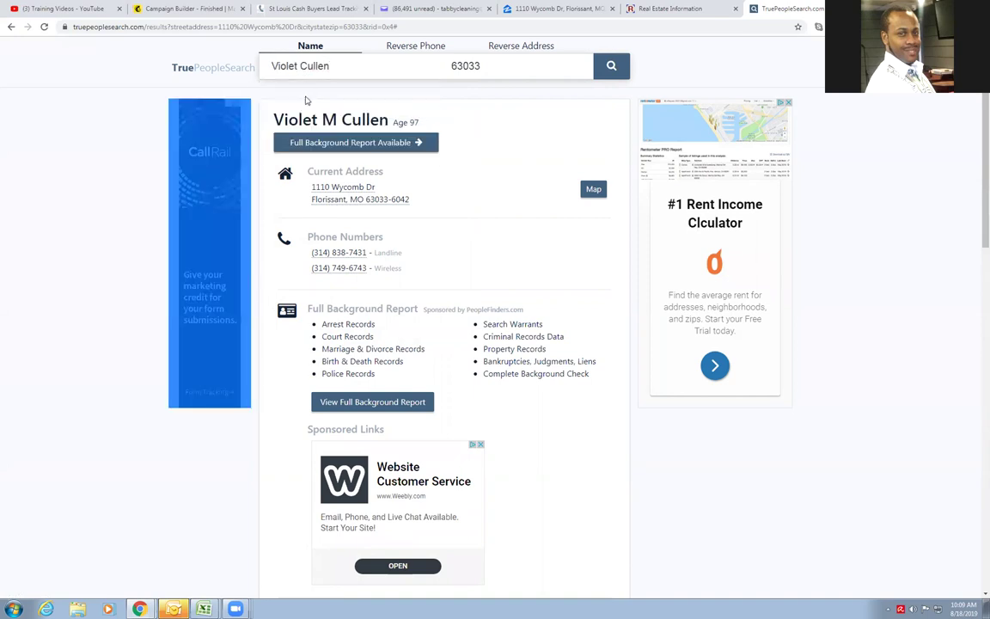
left_click(611, 67)
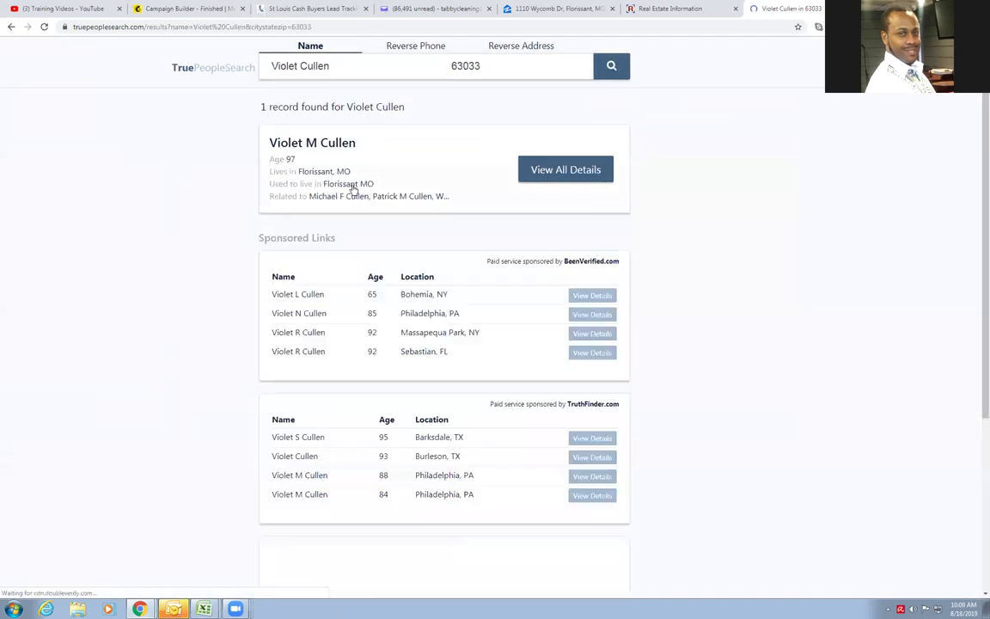
Open the single result's full details and scroll through its email and previous-address sections
left_click(589, 176)
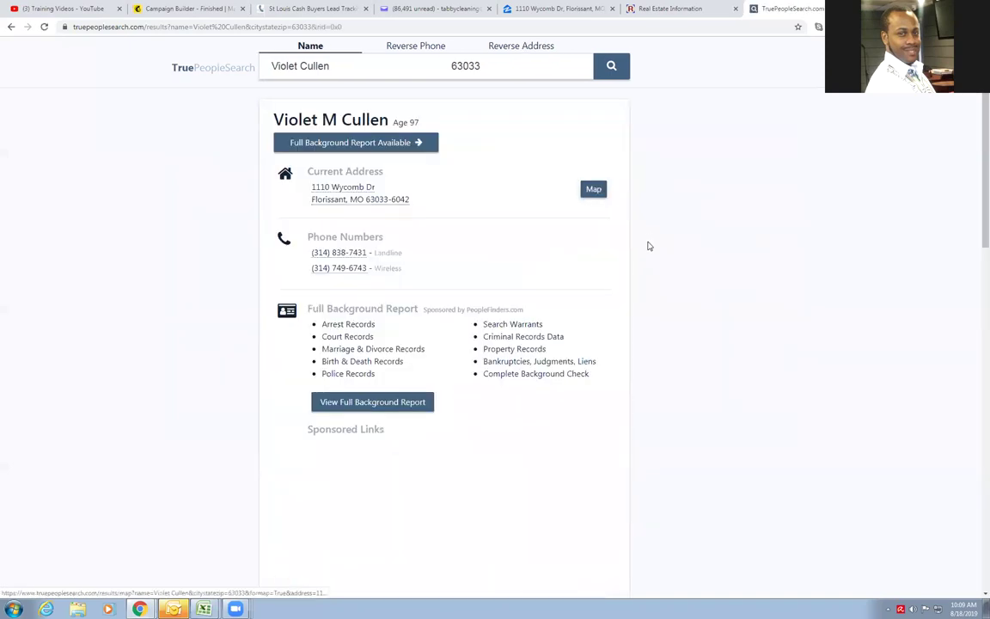
scroll(506, 276, "down", 3)
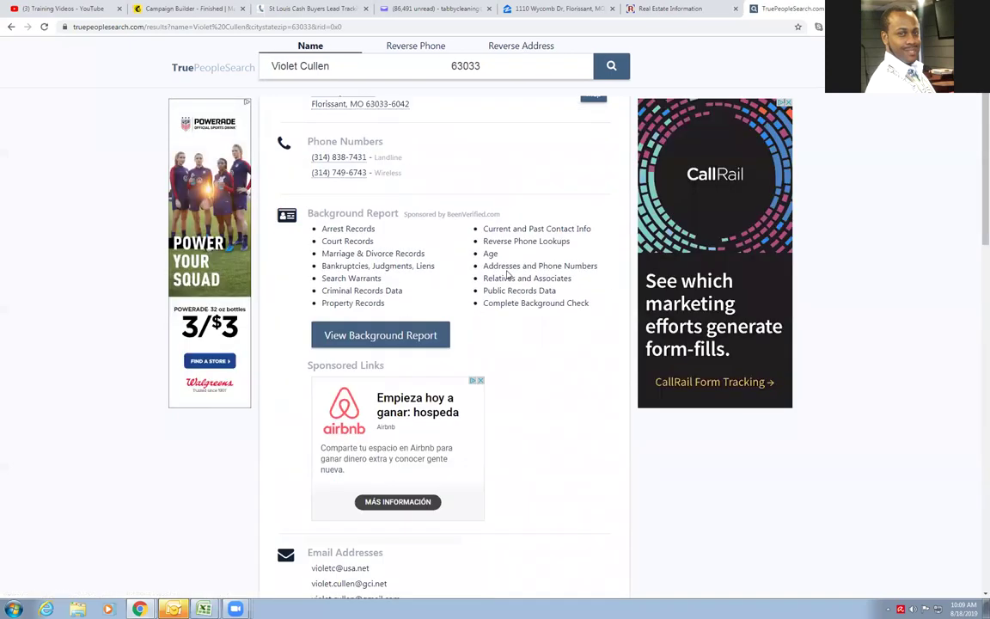
scroll(533, 275, "down", 2)
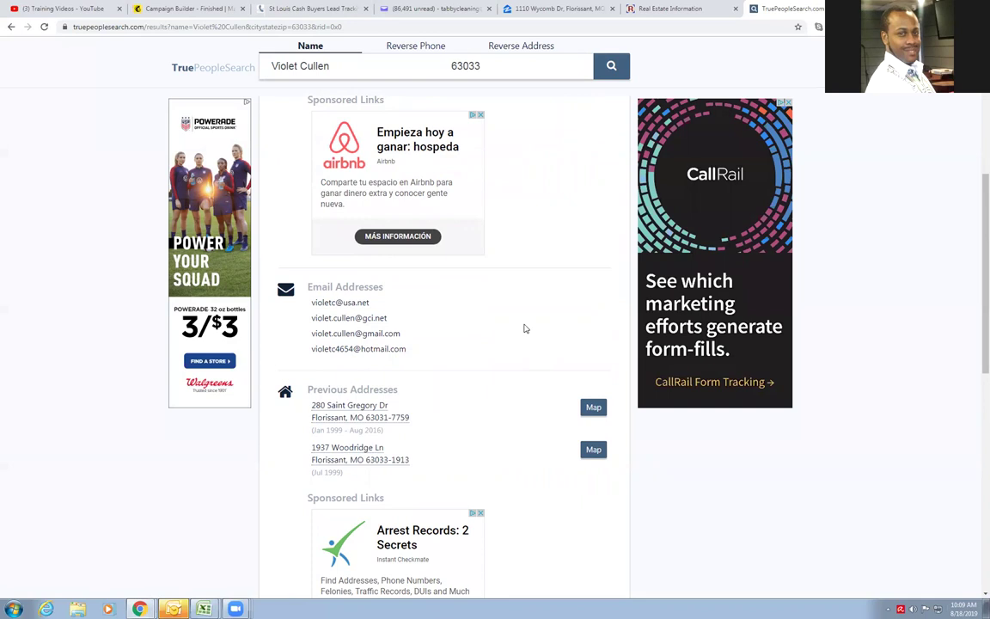
scroll(525, 329, "up", 5)
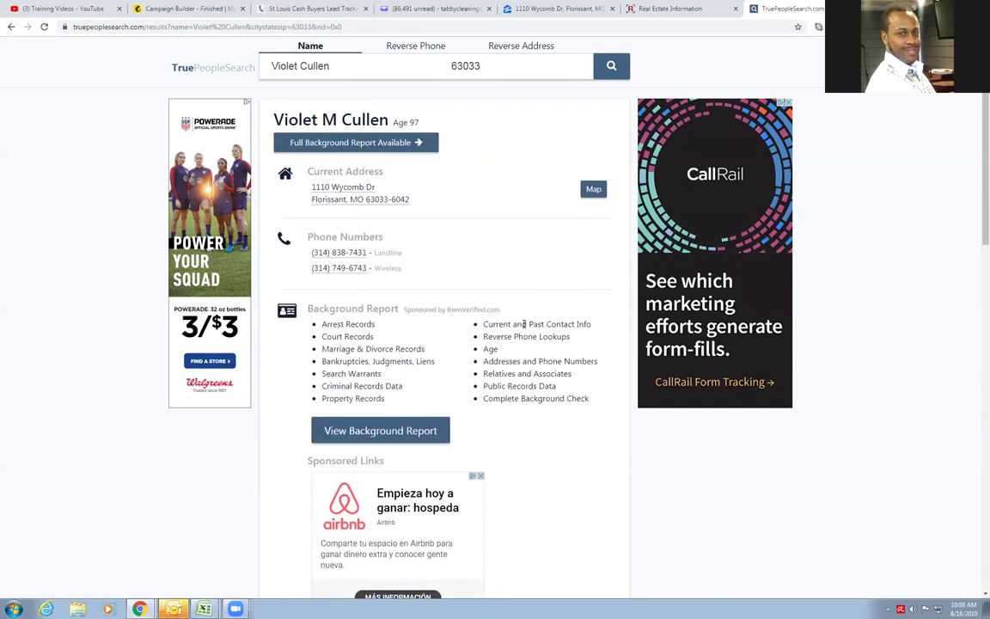
left_click(655, 8)
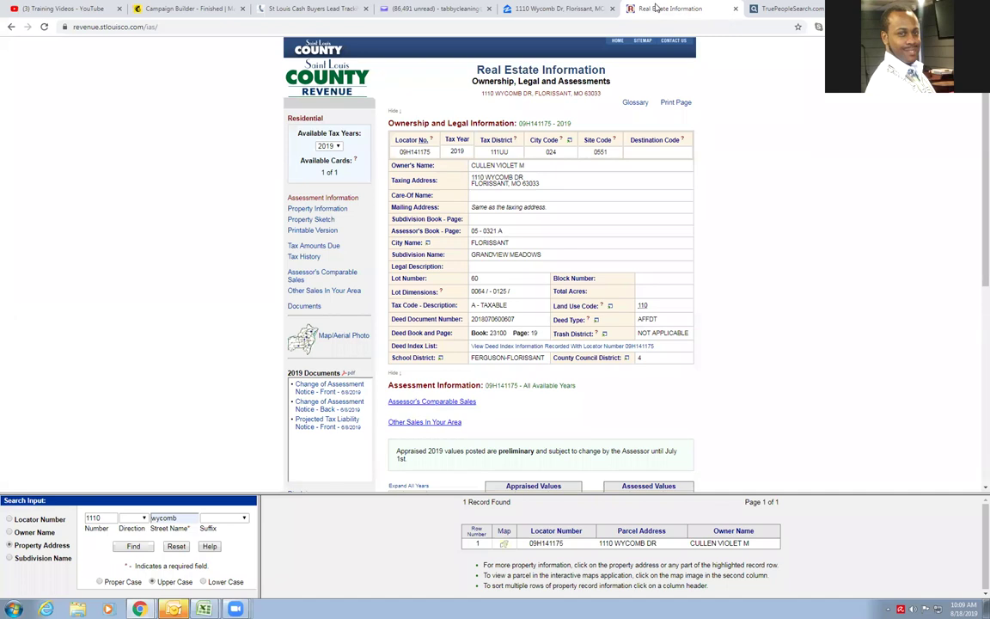
left_click(775, 10)
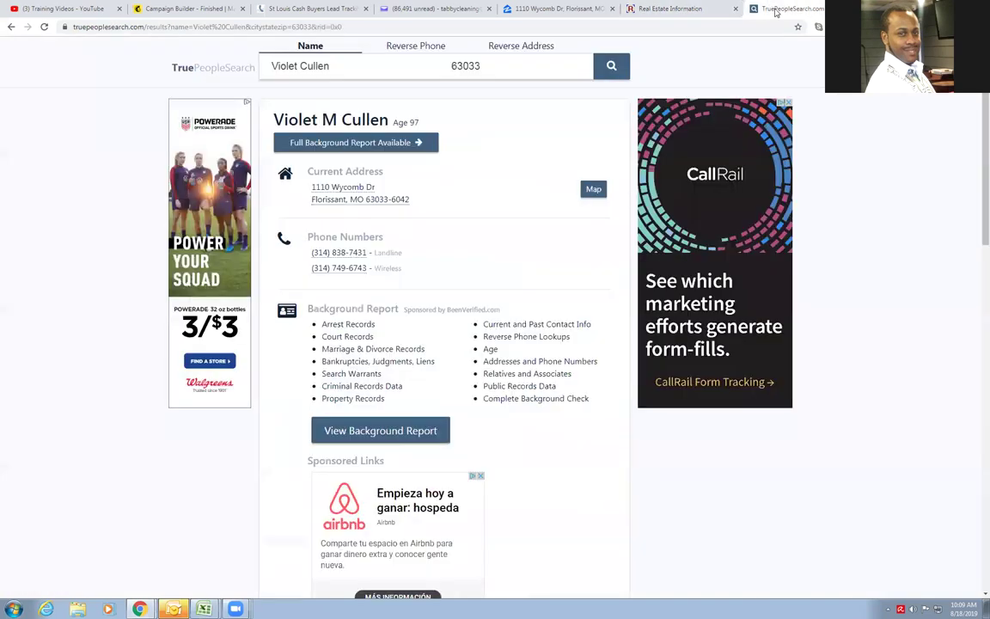